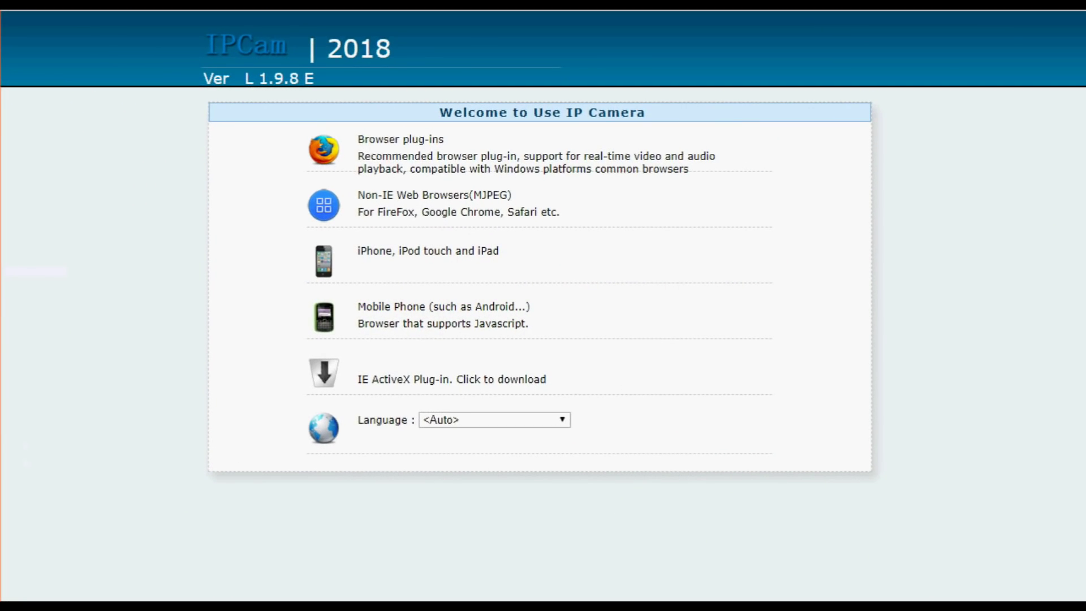
From the live corridor view, open settings and view the Wi-Fi link status under System > Network.
left_click(466, 214)
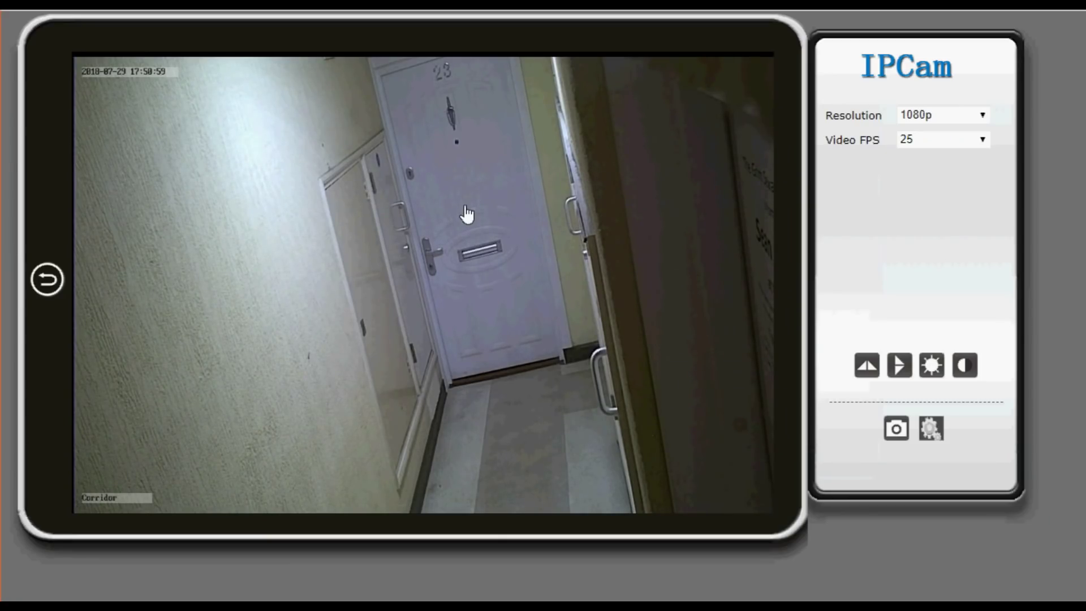
left_click(929, 435)
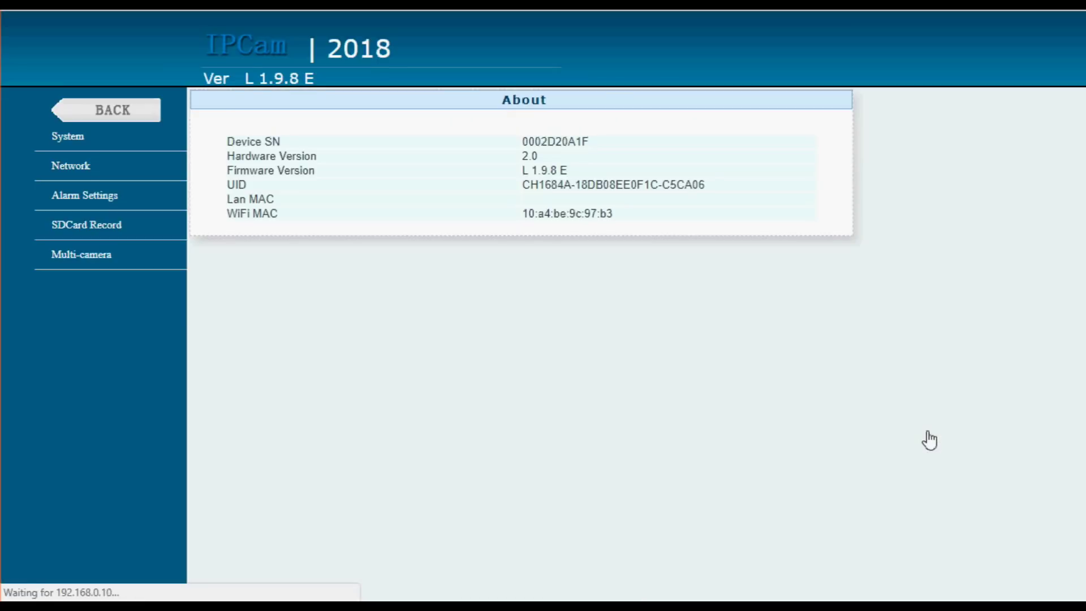
left_click(65, 141)
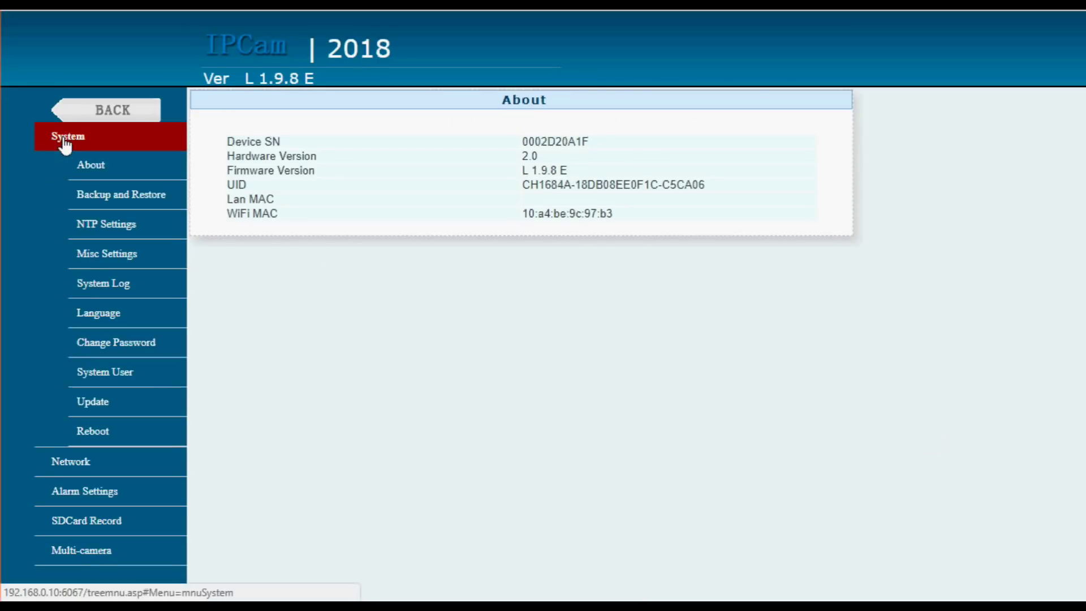
left_click(70, 465)
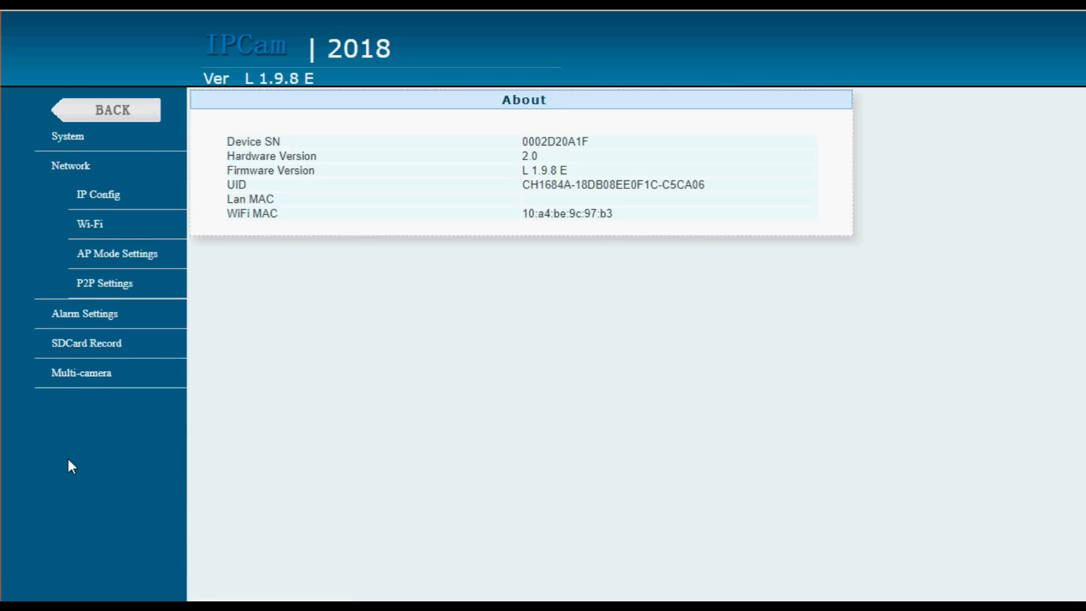
left_click(99, 229)
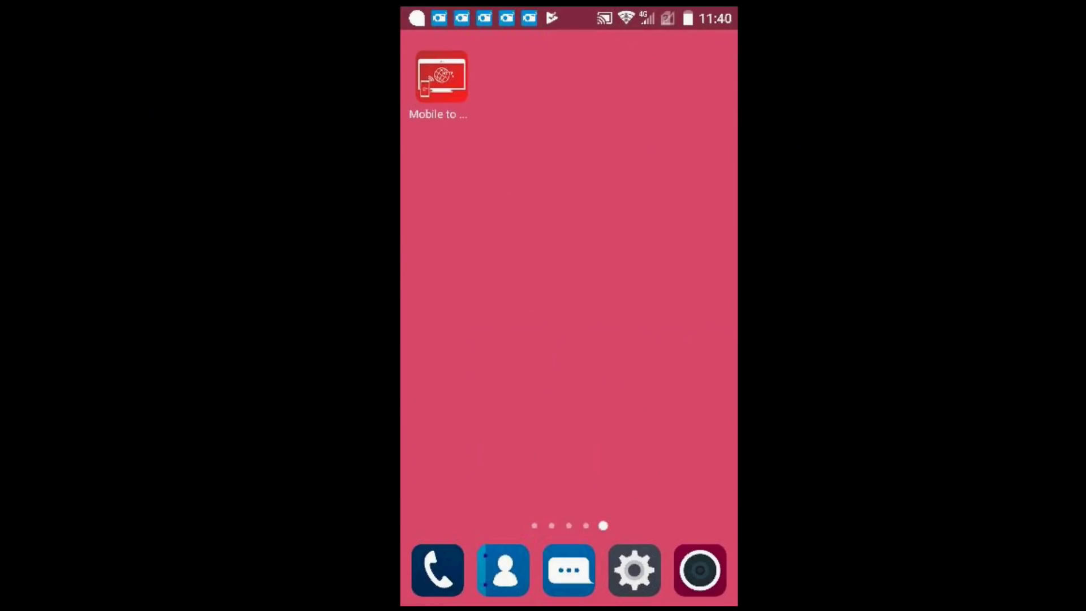
Launch iMiniCam from the apps page, select the newly found HLFCDD camera, and return to the list.
key("Home")
left_click_drag(679, 283, 453, 282)
left_click_drag(679, 283, 452, 283)
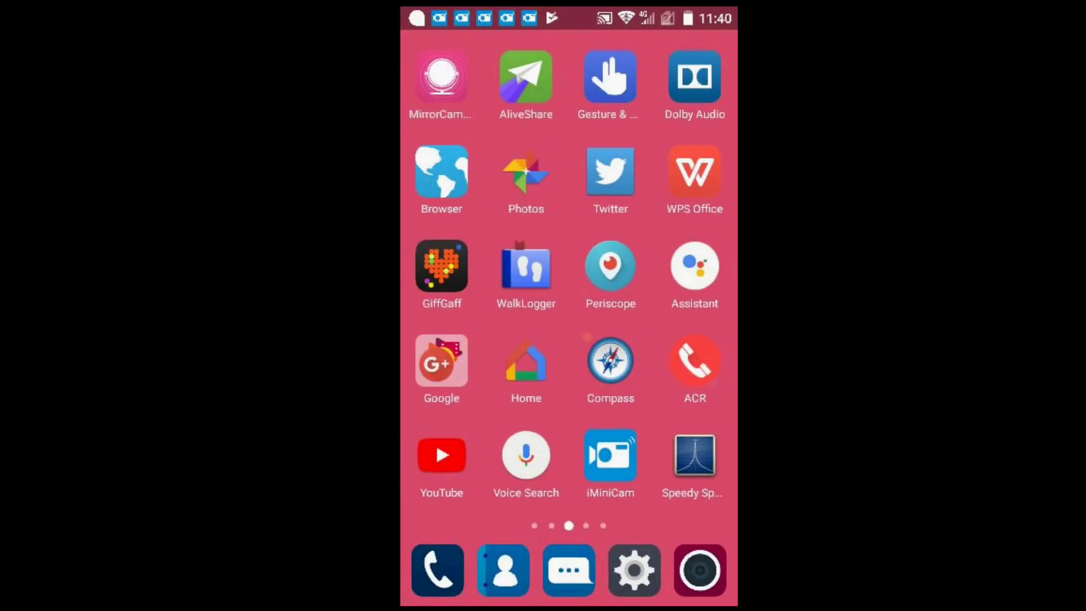
left_click(610, 455)
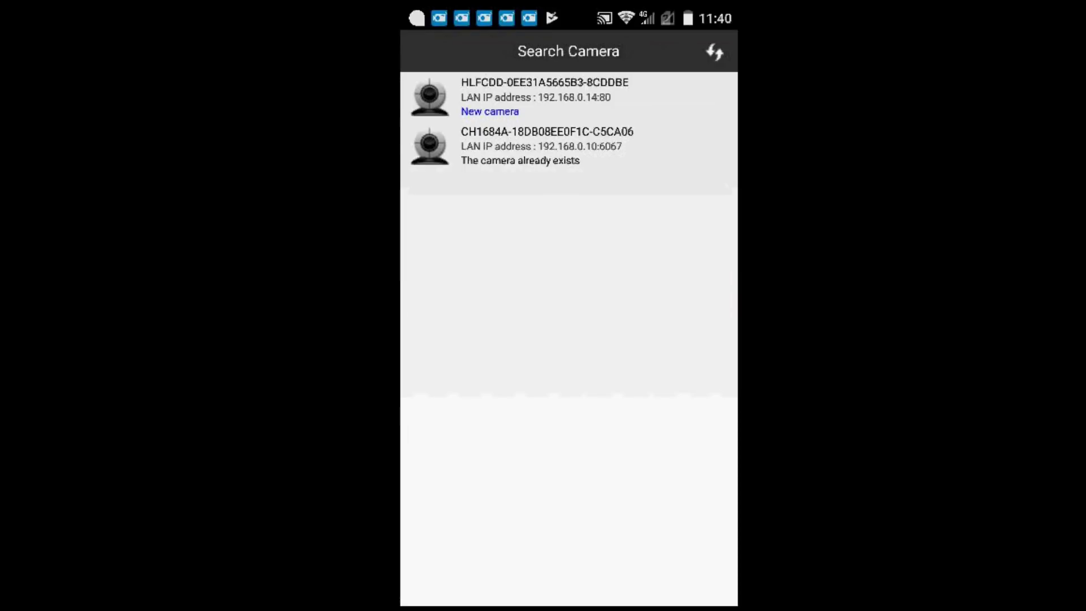
left_click(543, 96)
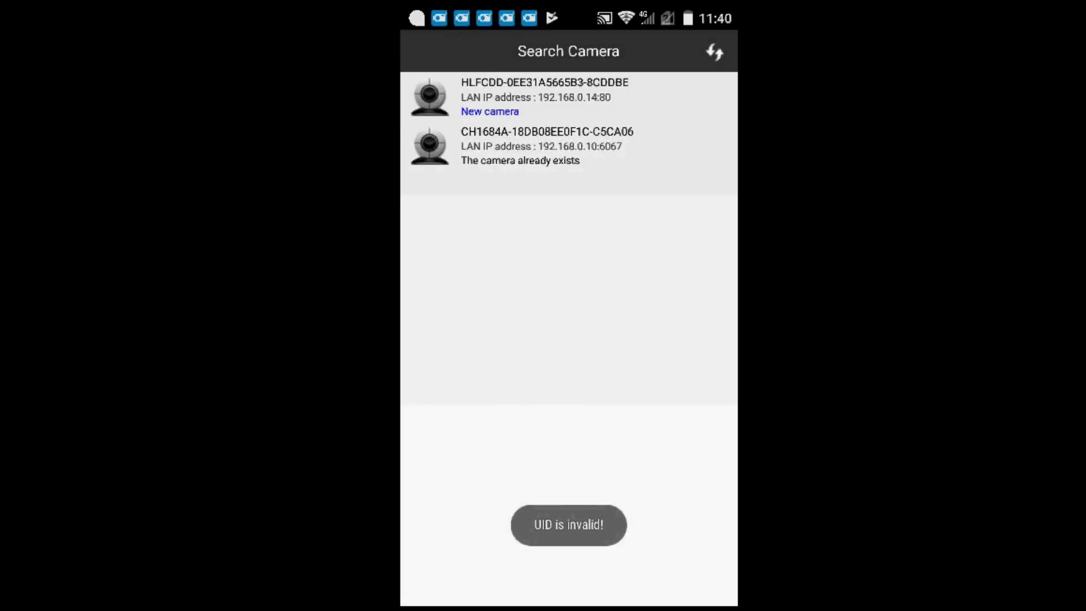
key("Escape")
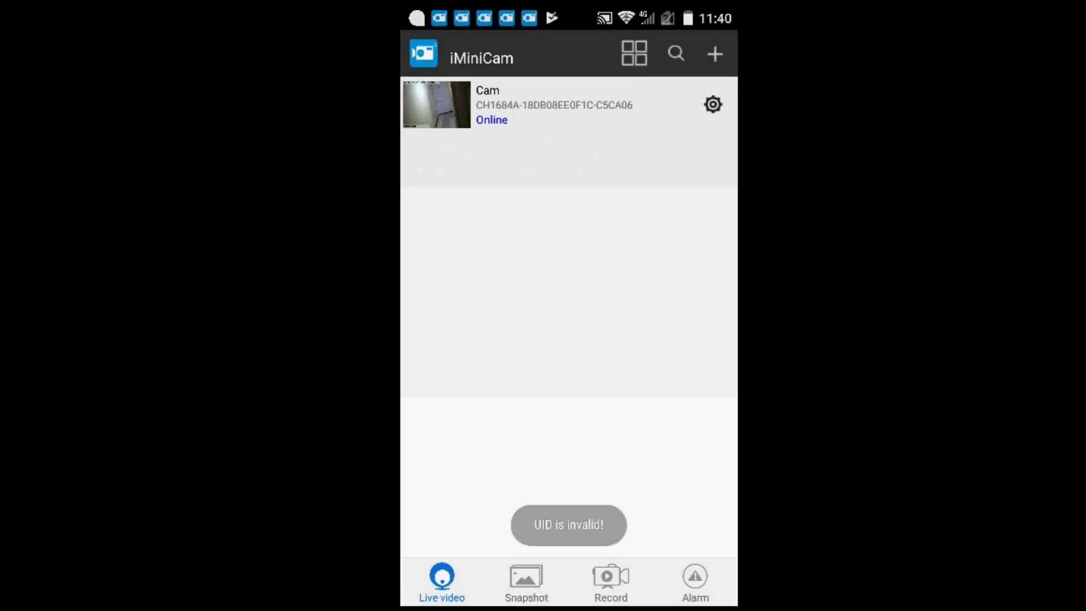
Manually add a camera via Search(Lan), pick a found camera, then leave the form.
left_click(715, 54)
left_click(568, 208)
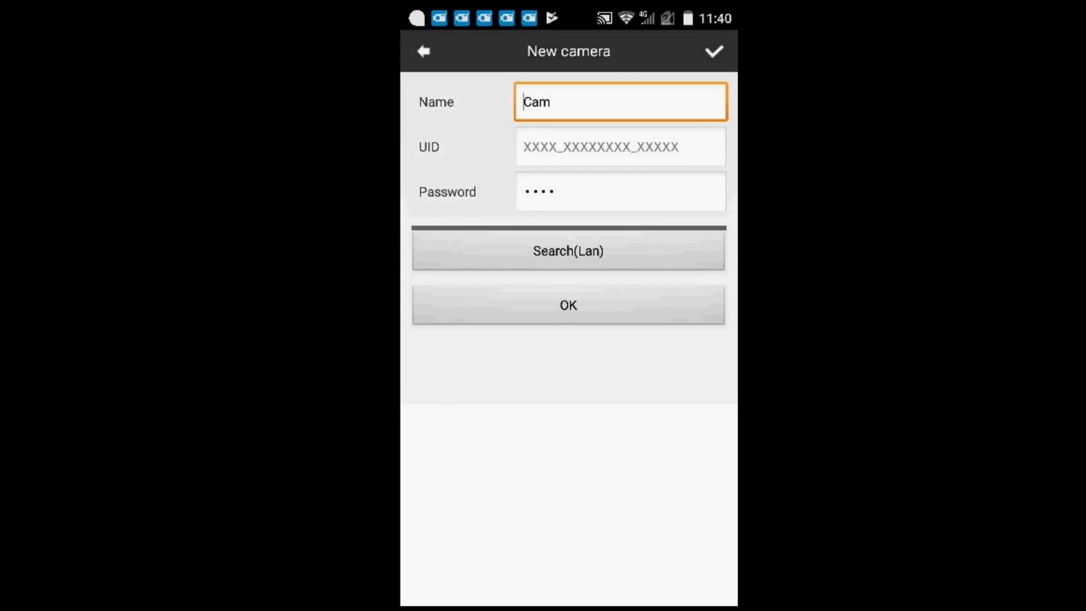
left_click(569, 250)
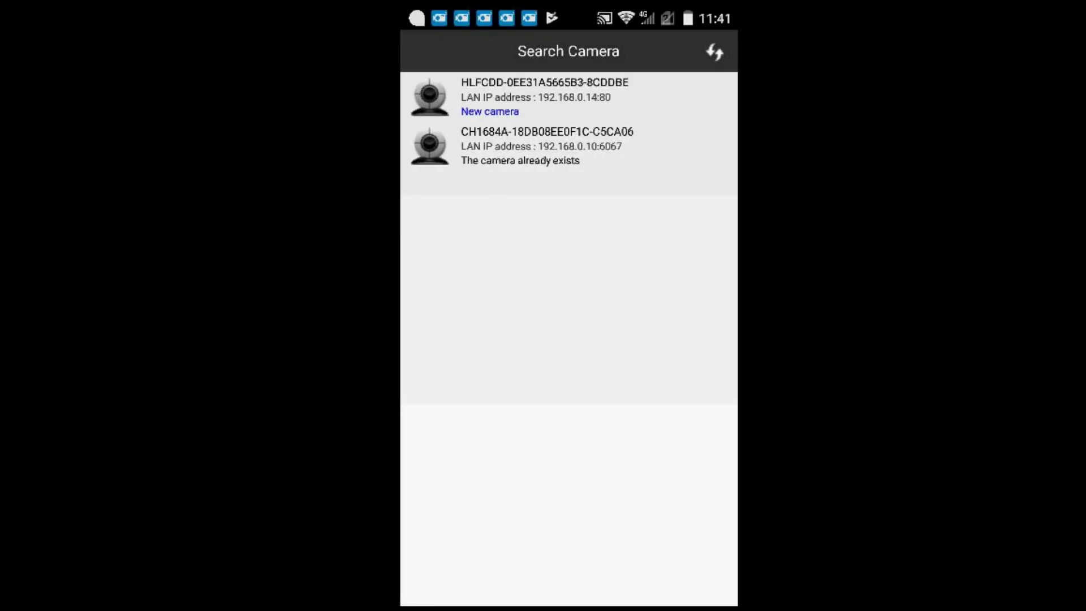
left_click(543, 96)
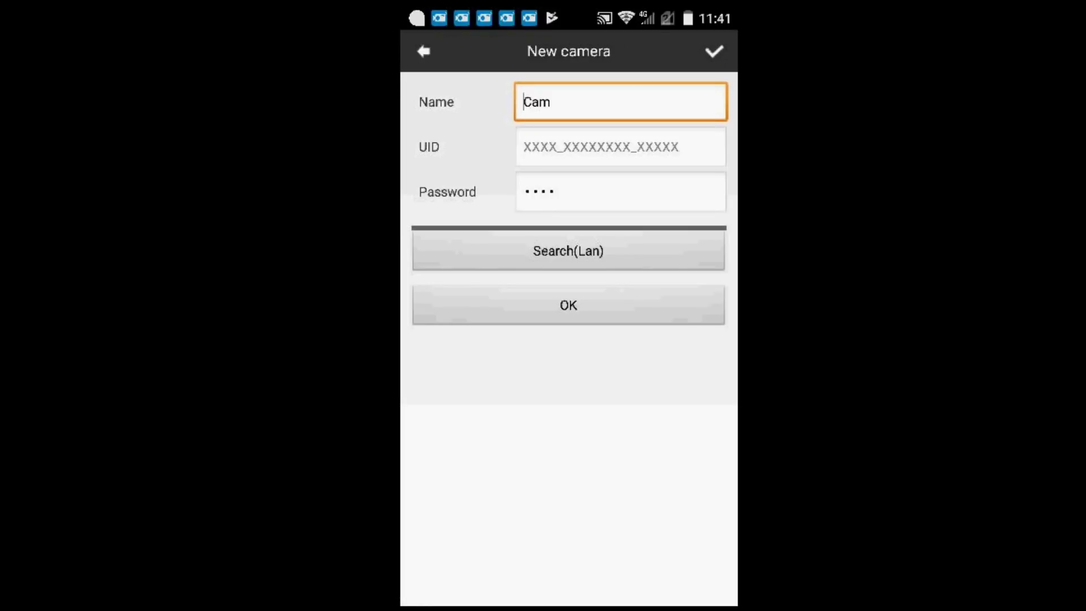
left_click(568, 305)
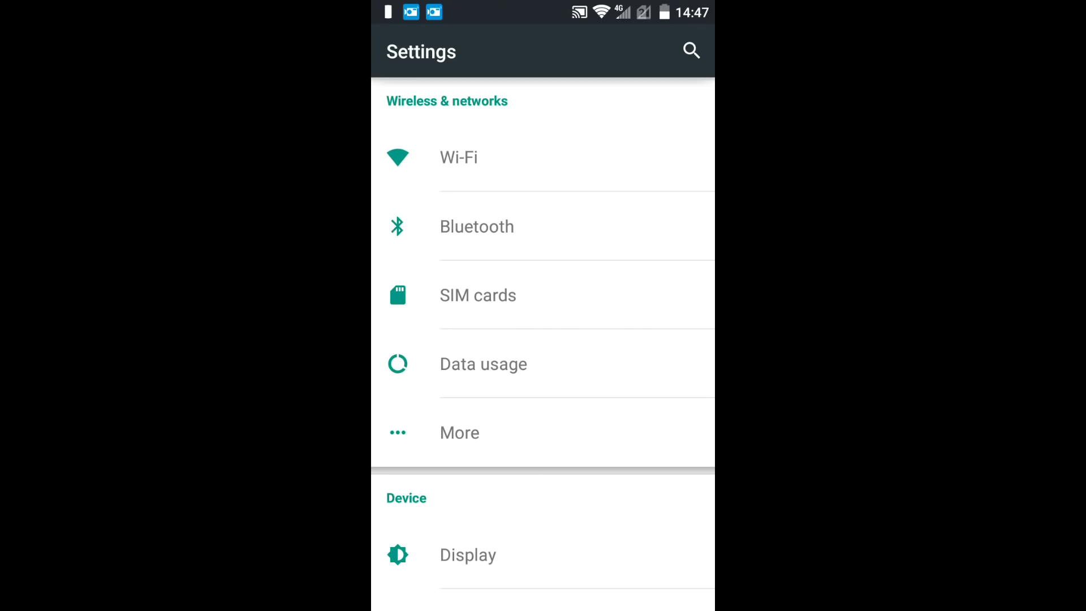
Confirm in Settings > Wi-Fi that the phone is on the HLFCDD camera network, then return to the apps page.
left_click(461, 155)
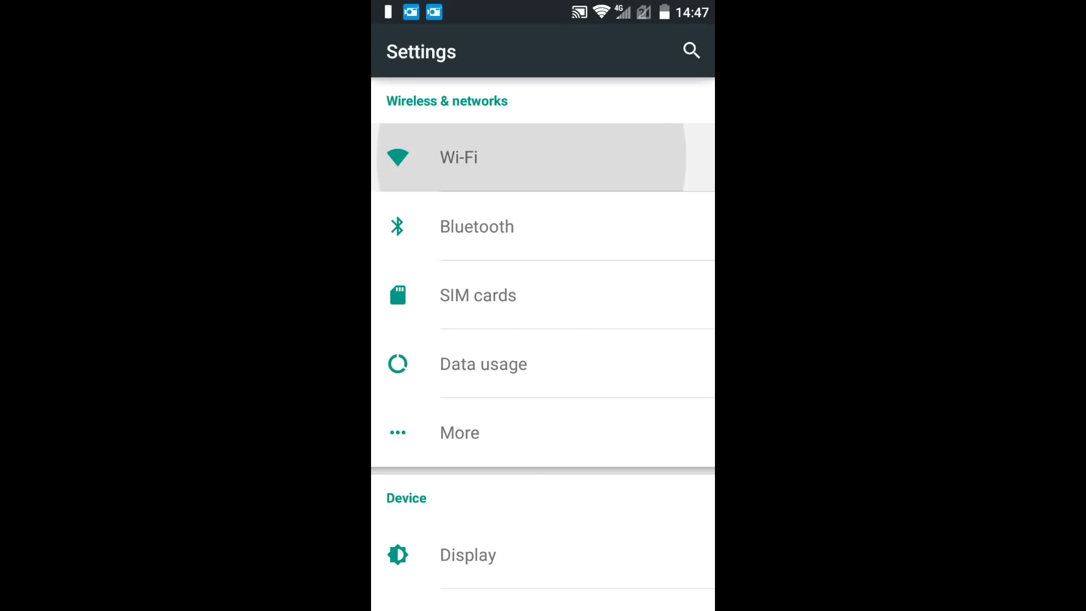
left_click(509, 165)
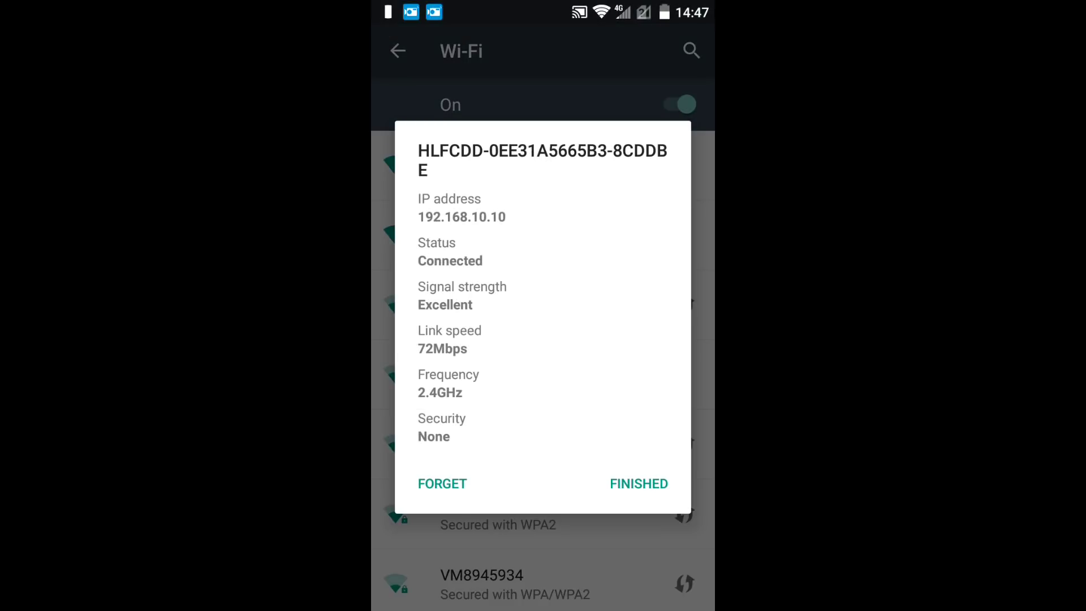
key("Home")
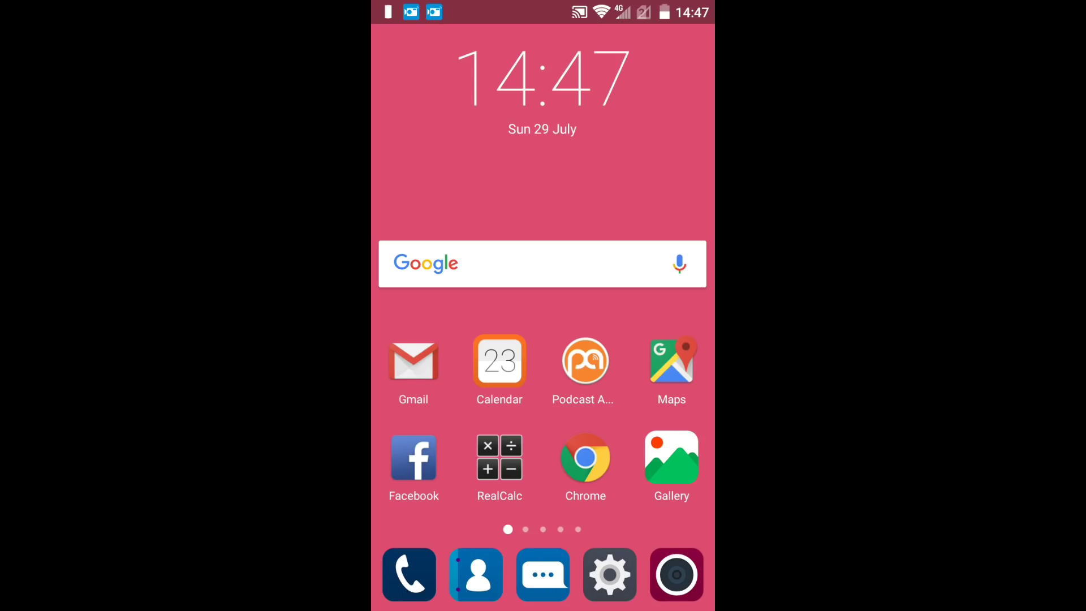
left_click_drag(650, 305, 430, 305)
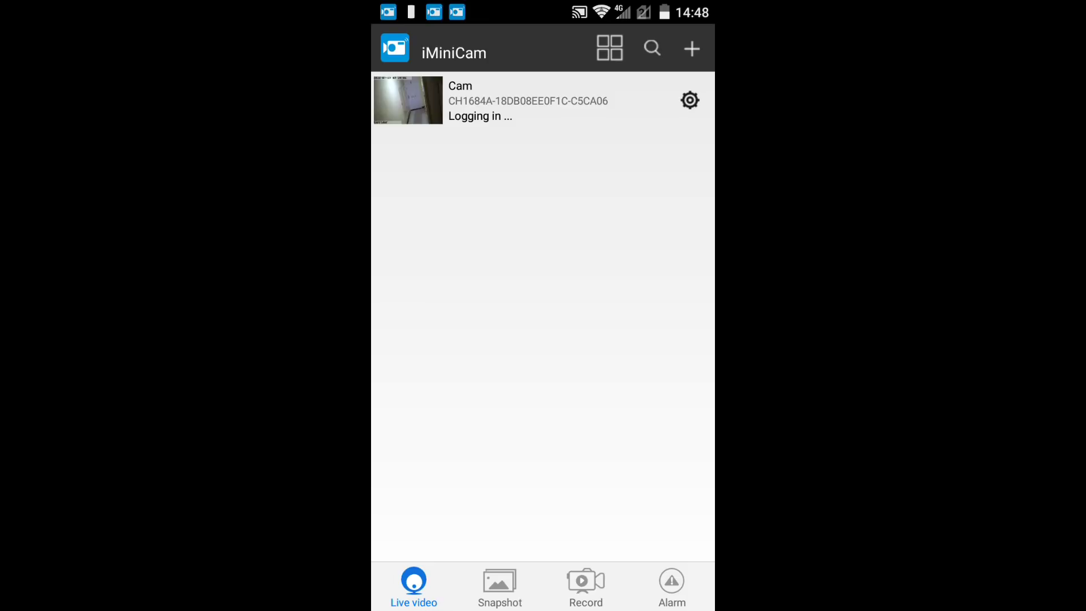
Begin the camera Wi-Fi setup and check the connected camera network's details in phone settings.
left_click(691, 49)
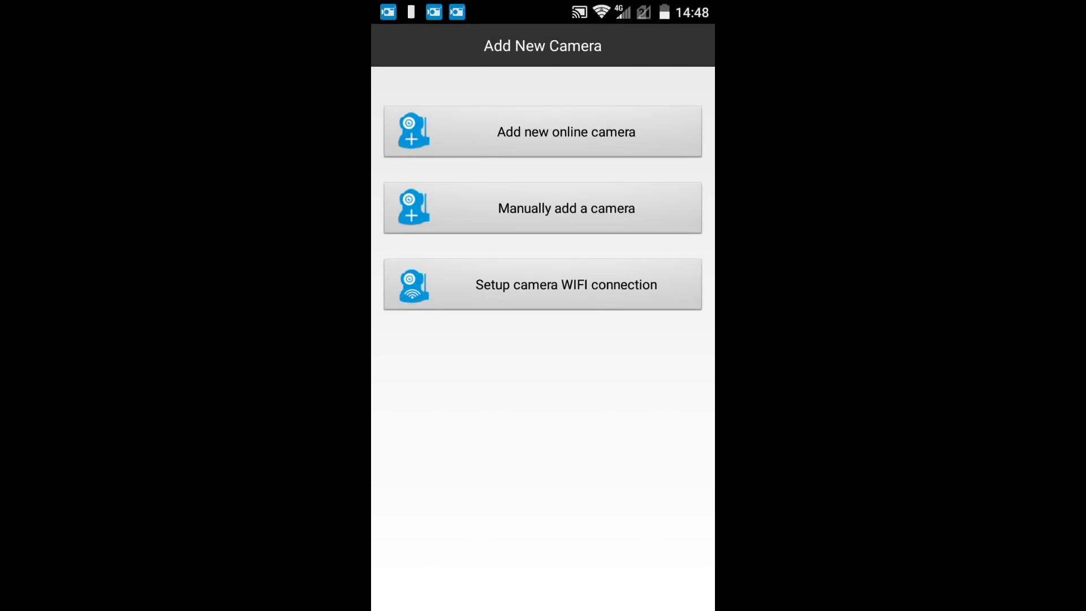
left_click(566, 284)
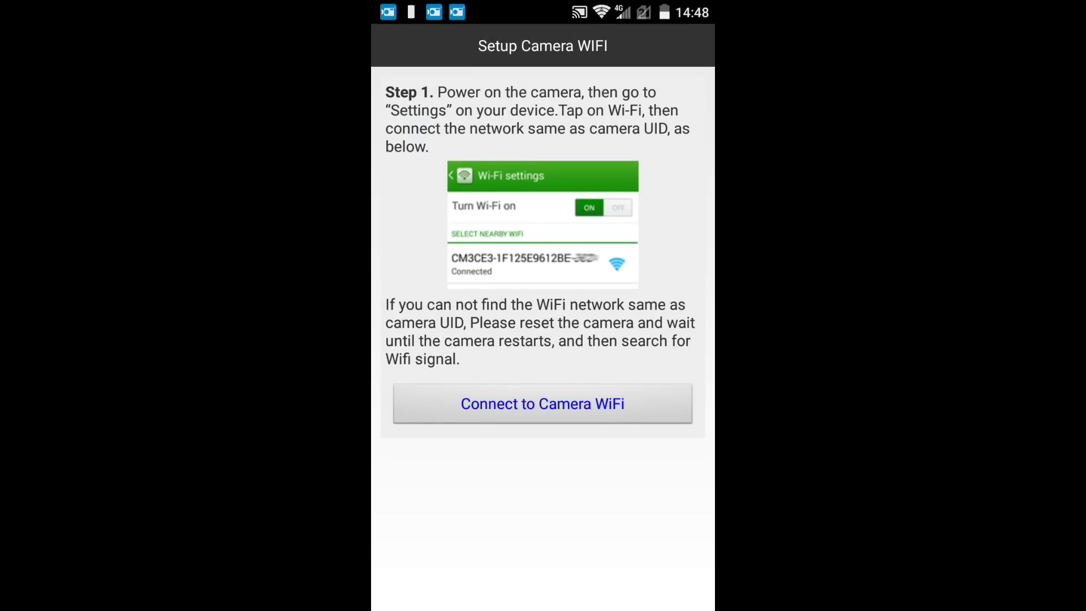
left_click(542, 403)
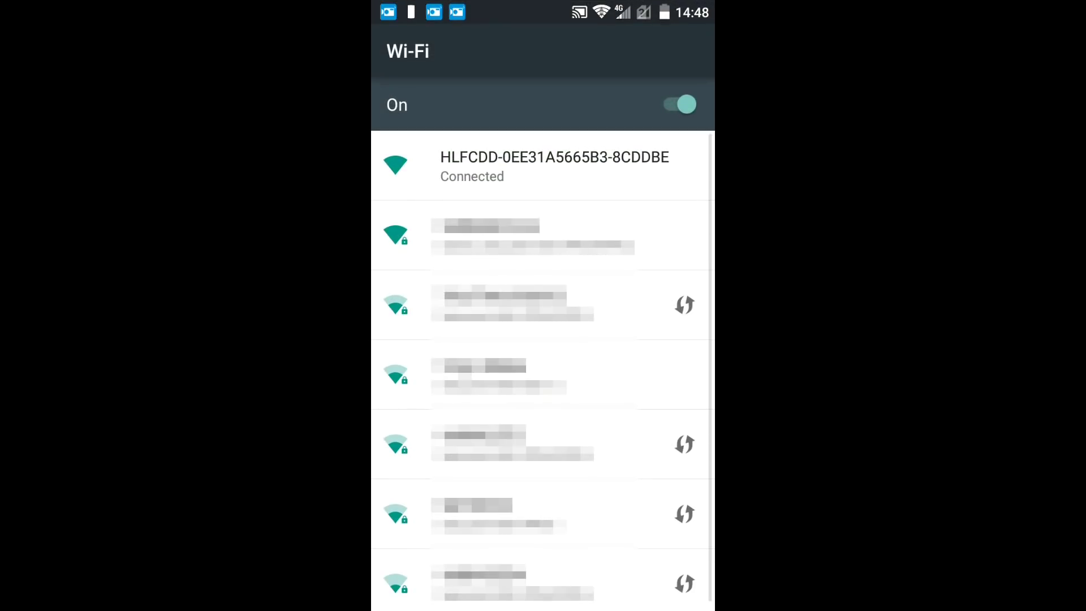
left_click(543, 165)
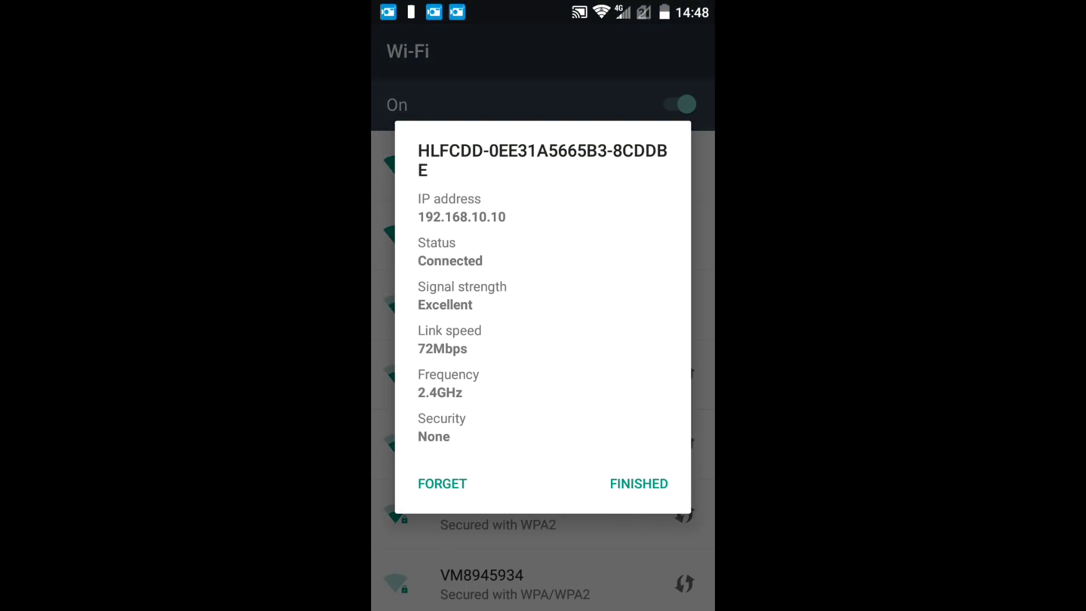
left_click(639, 483)
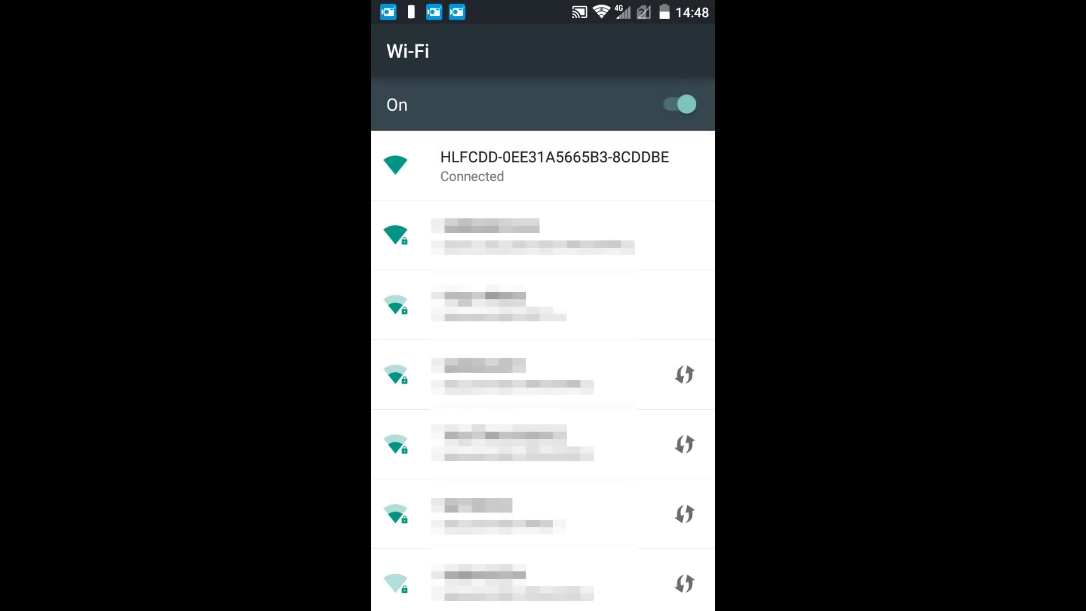
key("Escape")
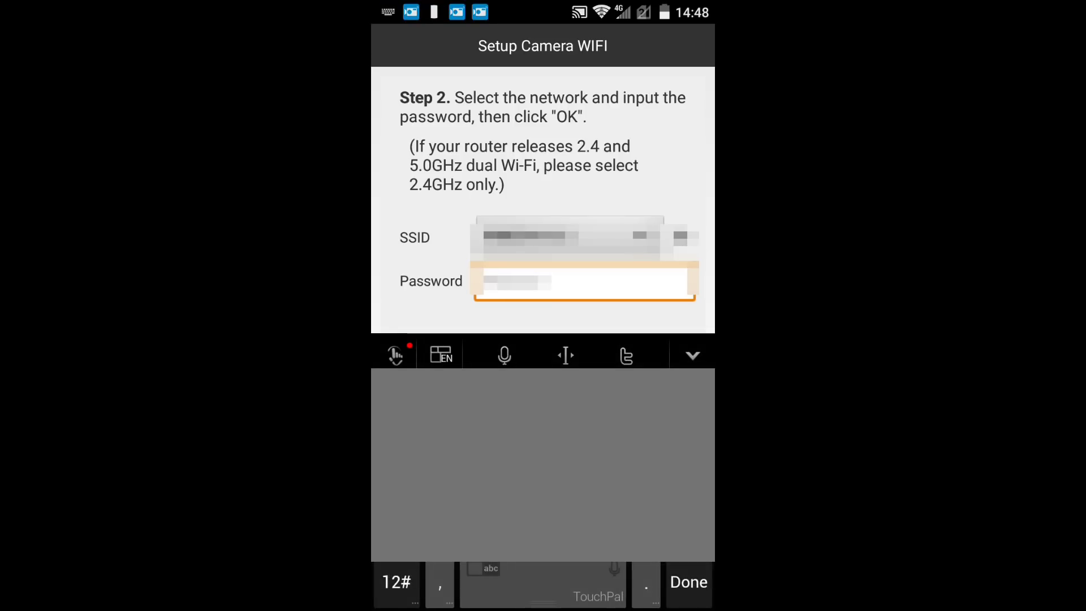
Correct the router's Wi-Fi password and start configuring the camera's Wi-Fi.
key("BackSpace")
key("BackSpace")
key("BackSpace")
key("BackSpace")
type("a")
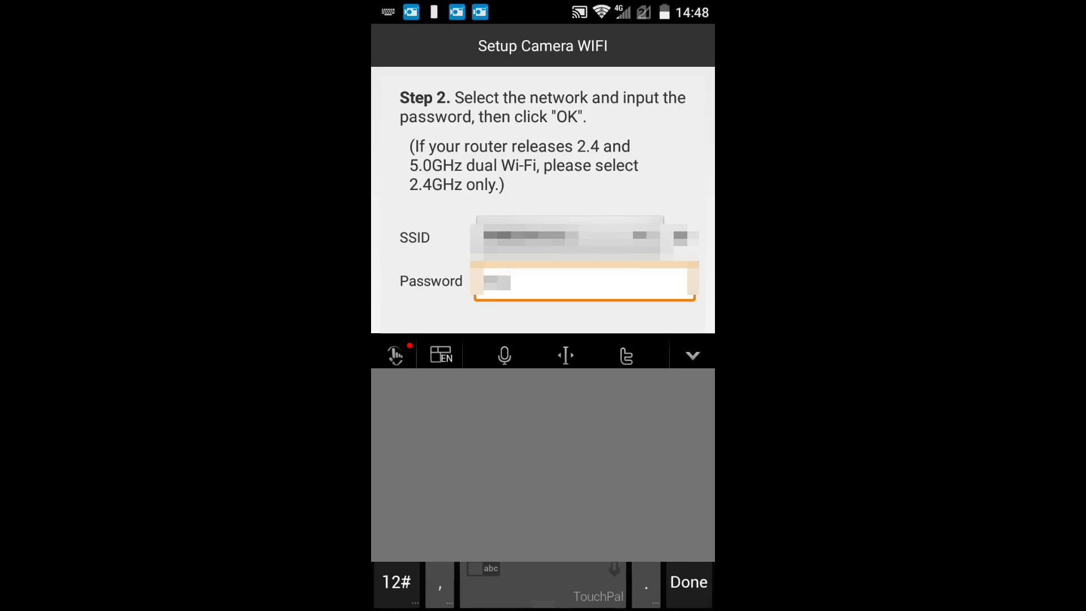
type("aa")
left_click(693, 355)
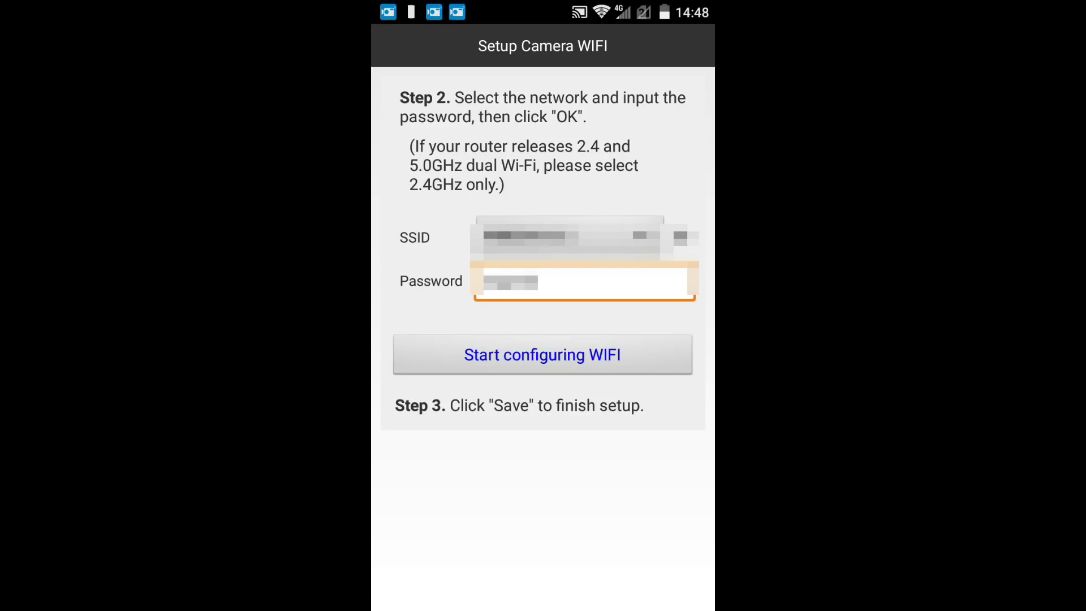
left_click(542, 354)
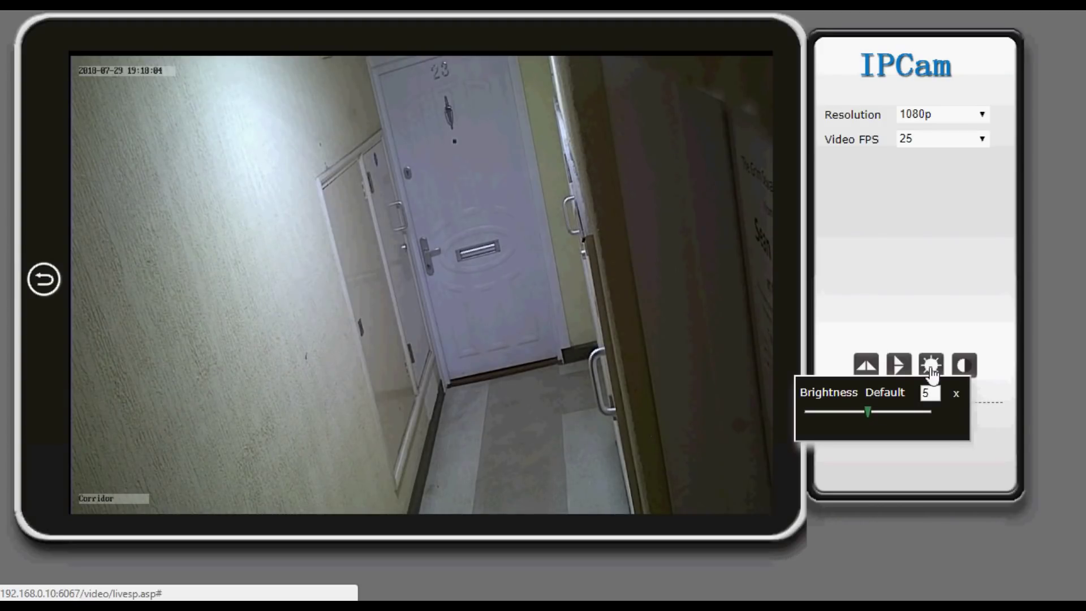
Close the Brightness popup and open the camera's settings at the About page.
left_click(960, 392)
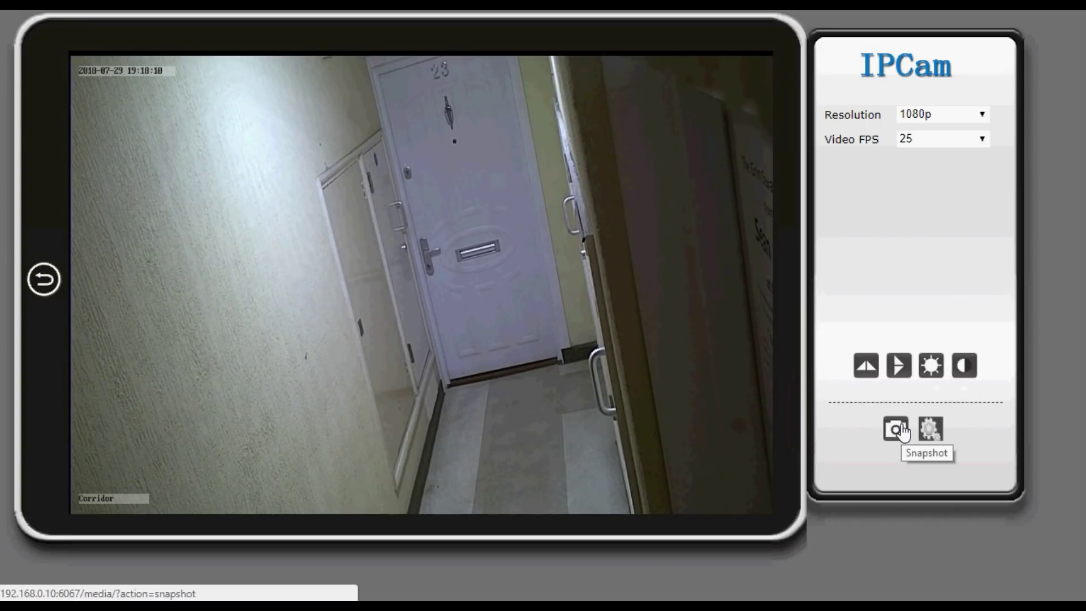
left_click(932, 432)
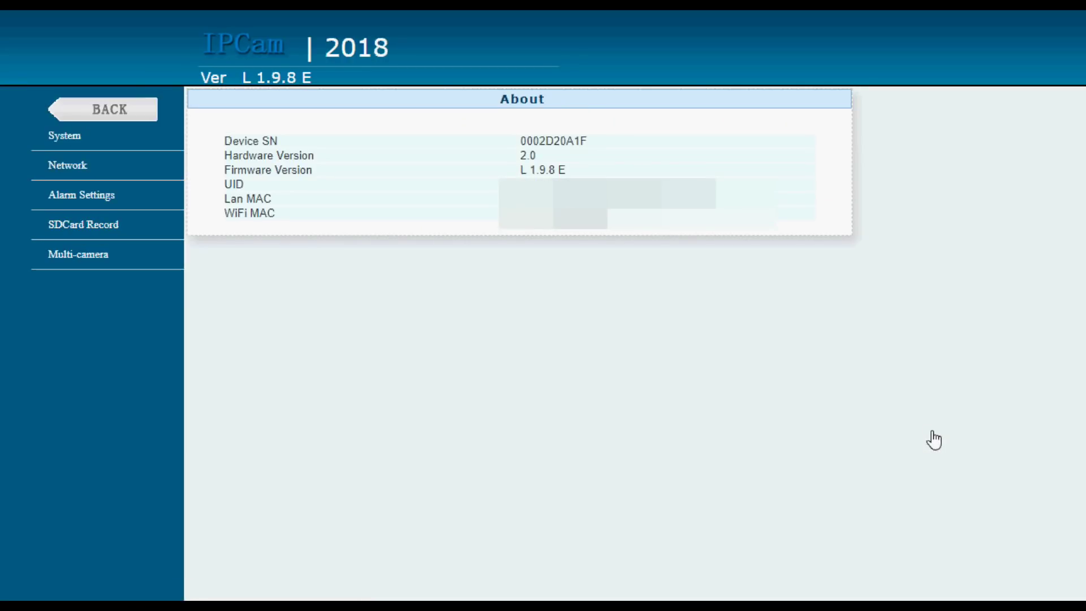
Sync the camera's NTP clock with the host, keeping the 24-hour calibration interval.
left_click(82, 142)
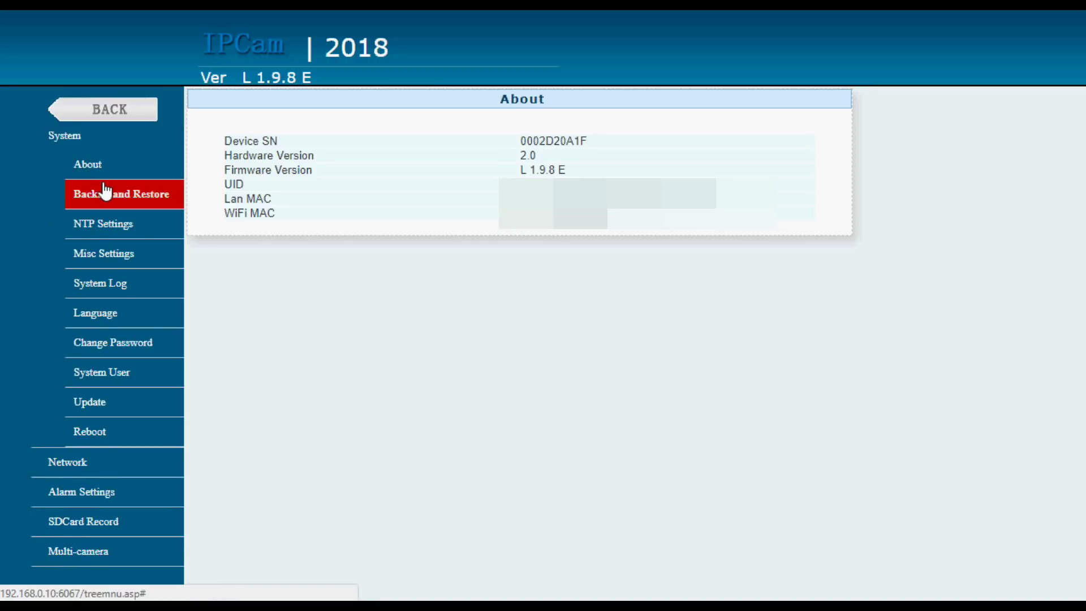
left_click(109, 224)
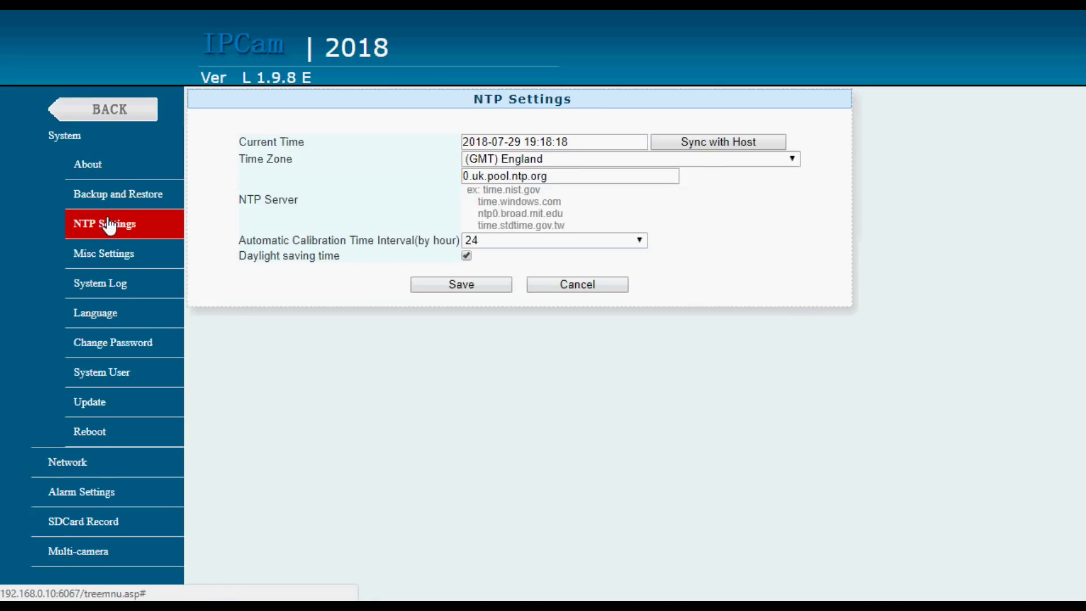
left_click(748, 141)
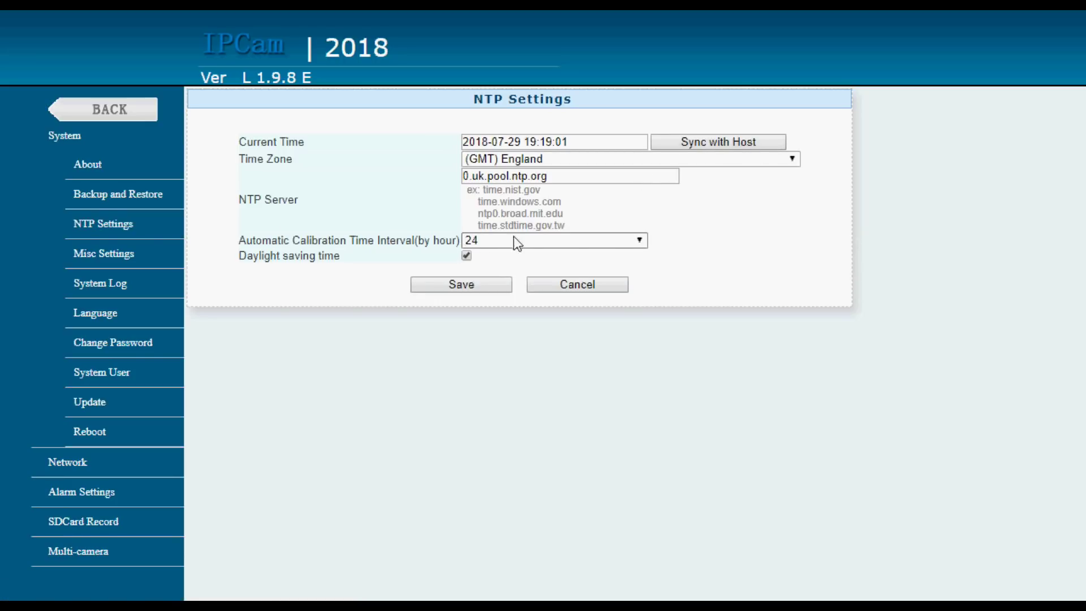
left_click(646, 244)
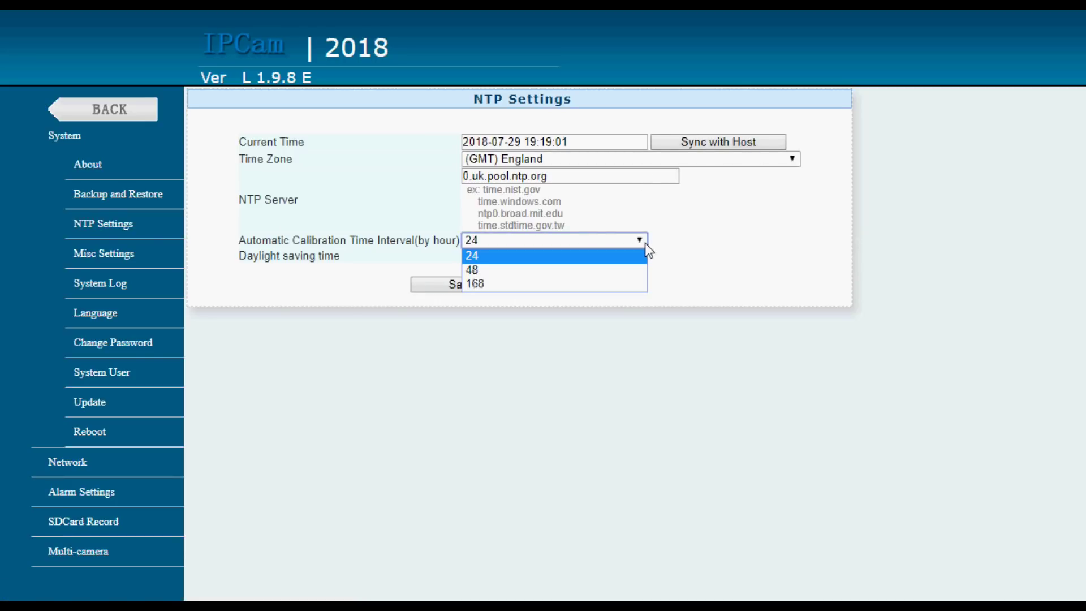
left_click(726, 252)
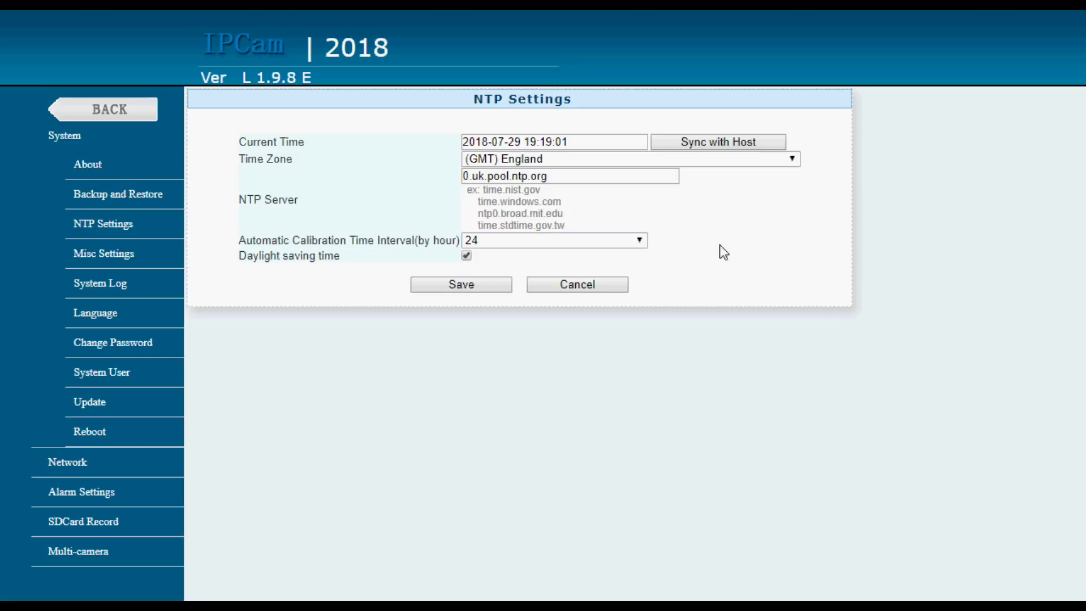
Save the NTP settings with server 0.uk.pool.ntp.org, confirm, and open Misc Settings.
left_click_drag(565, 176, 465, 176)
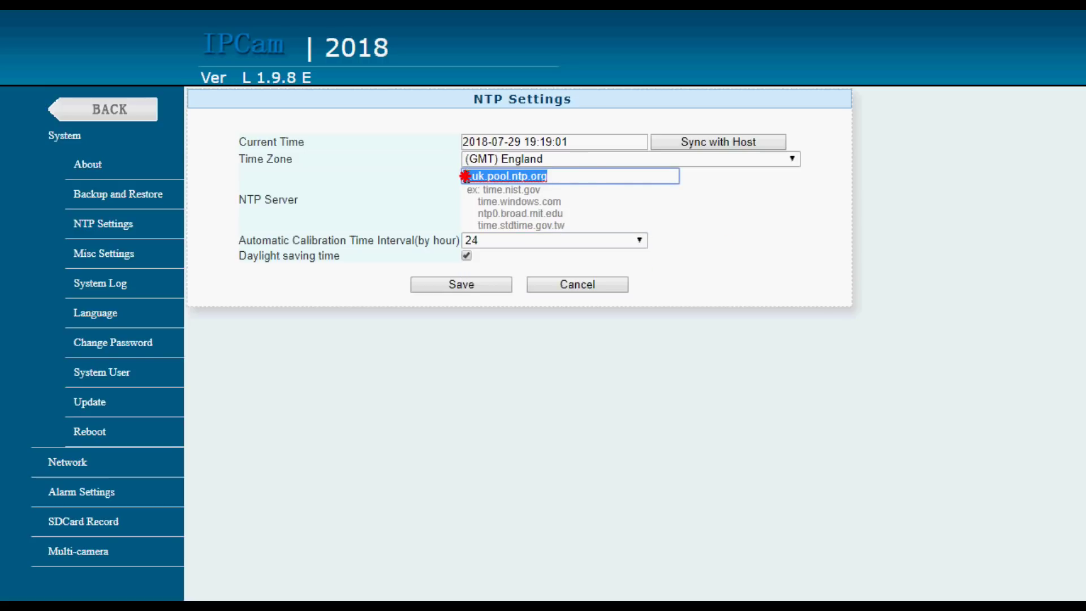
left_click(595, 176)
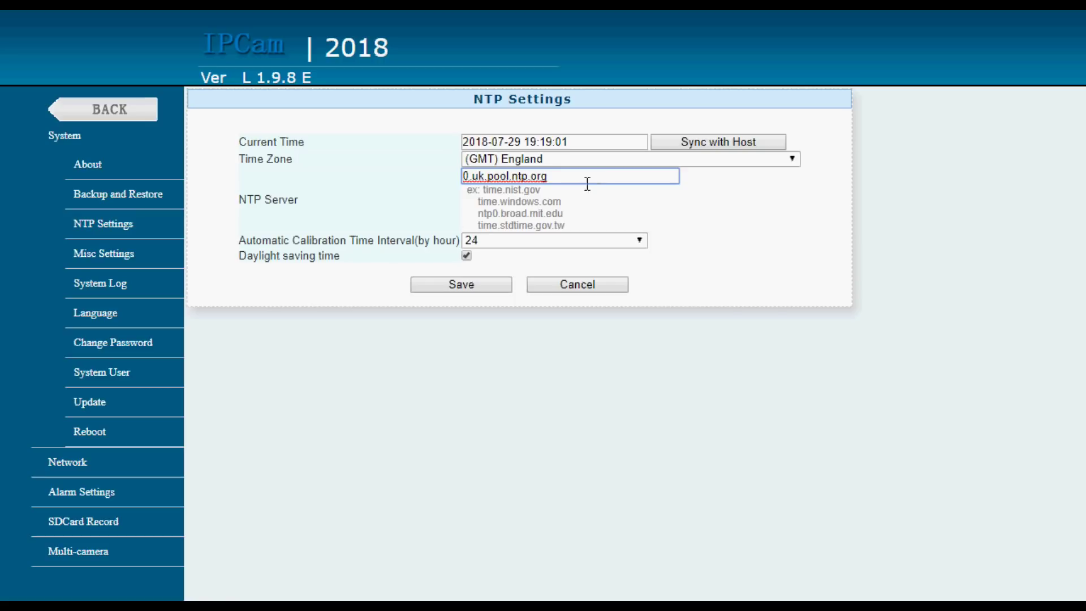
left_click(456, 285)
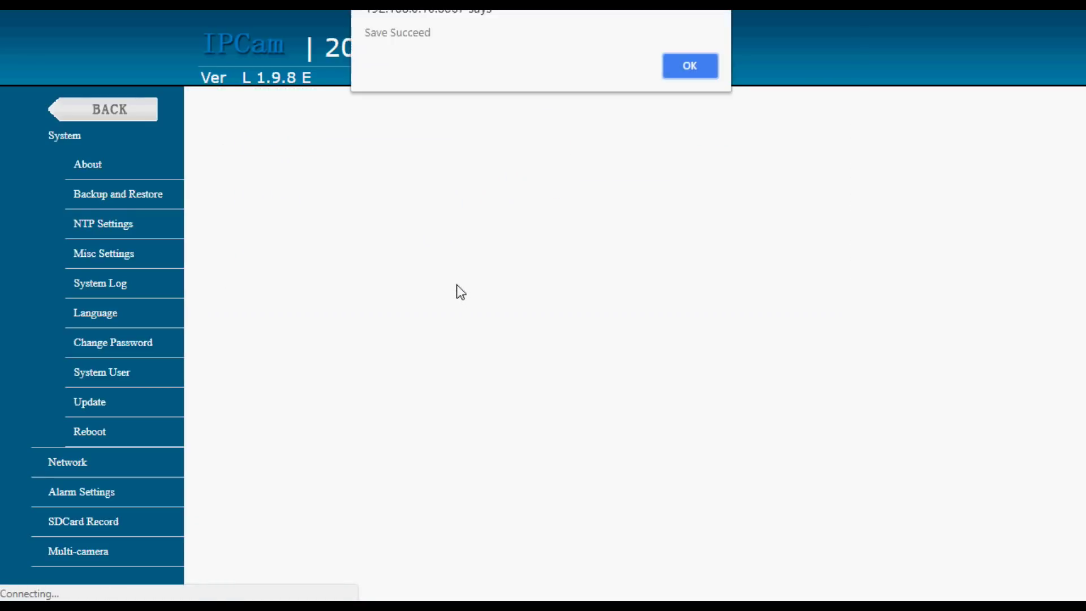
left_click(691, 64)
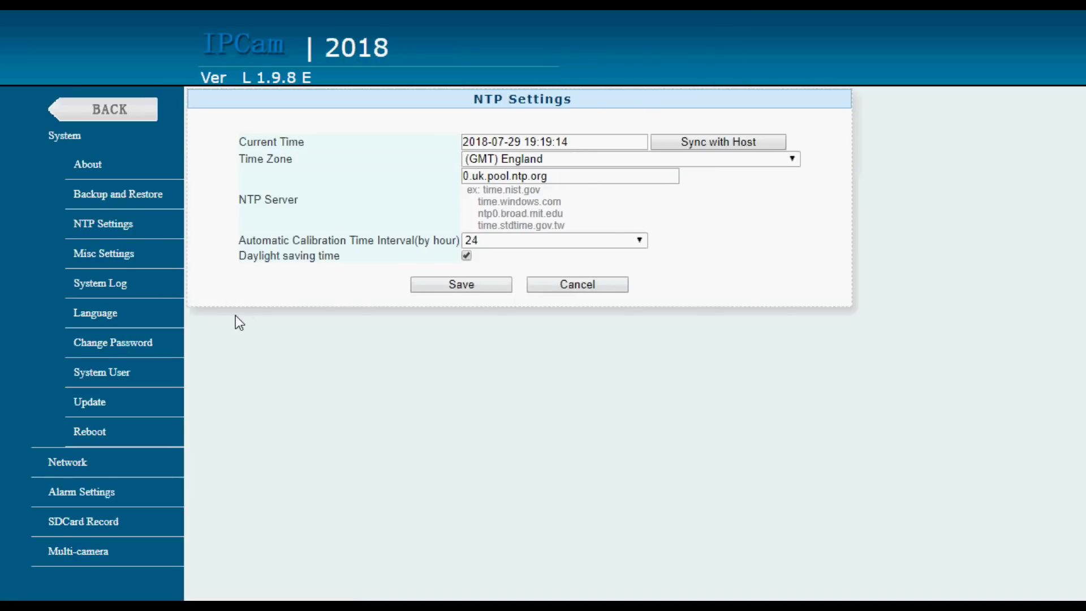
left_click(114, 261)
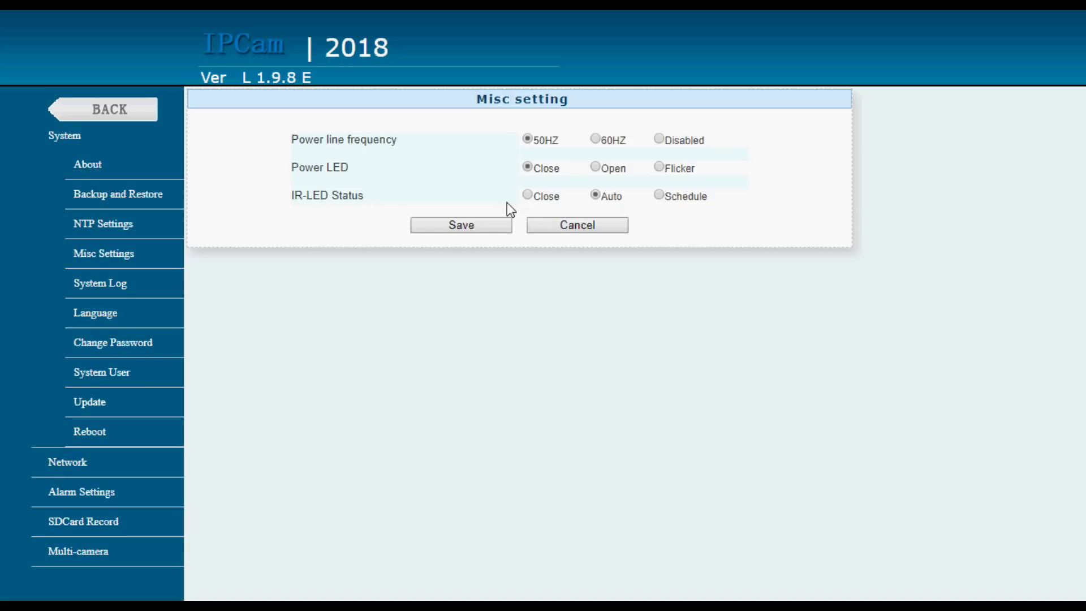
Clear the system log, view Language, and open the System User management page.
left_click(109, 292)
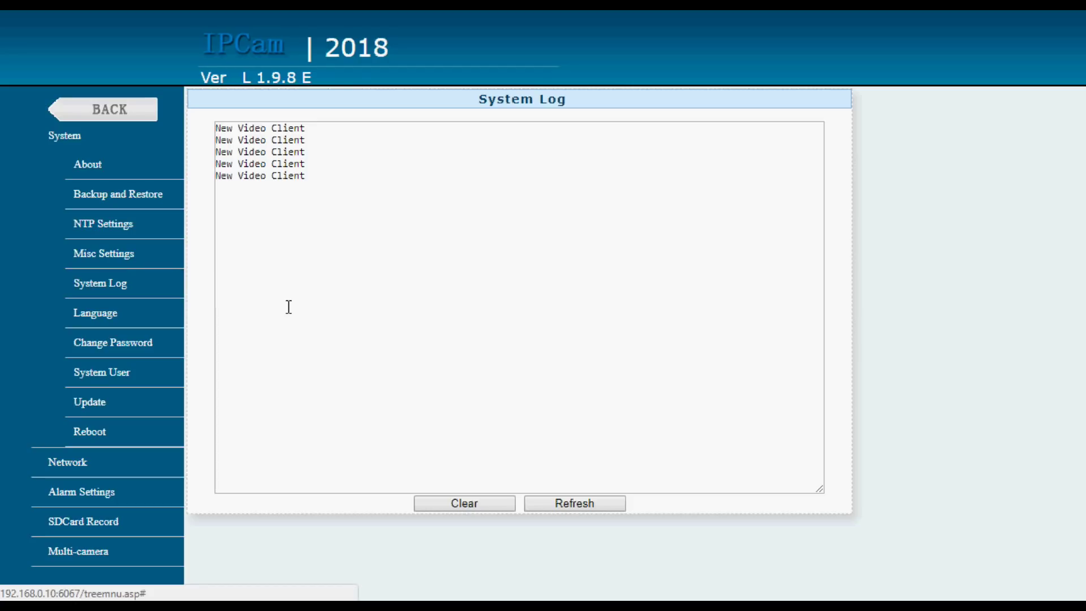
left_click(473, 503)
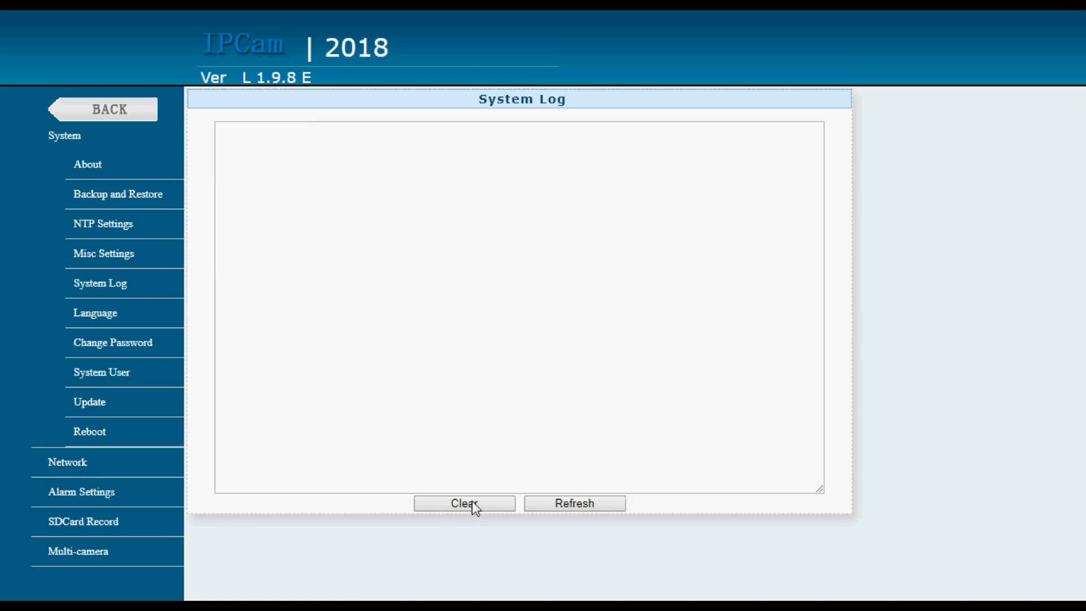
left_click(100, 318)
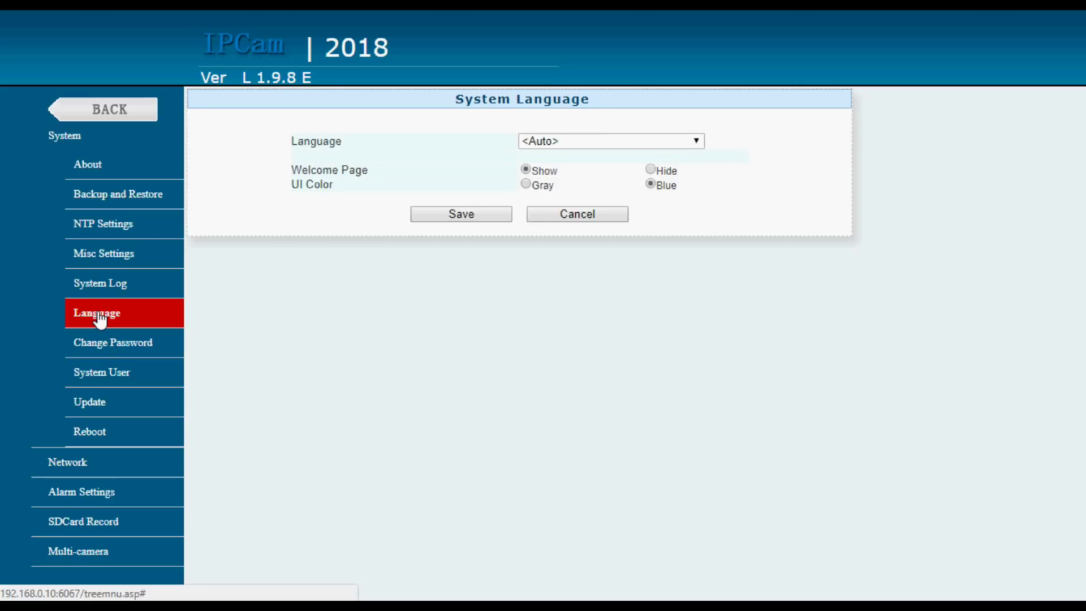
left_click(102, 373)
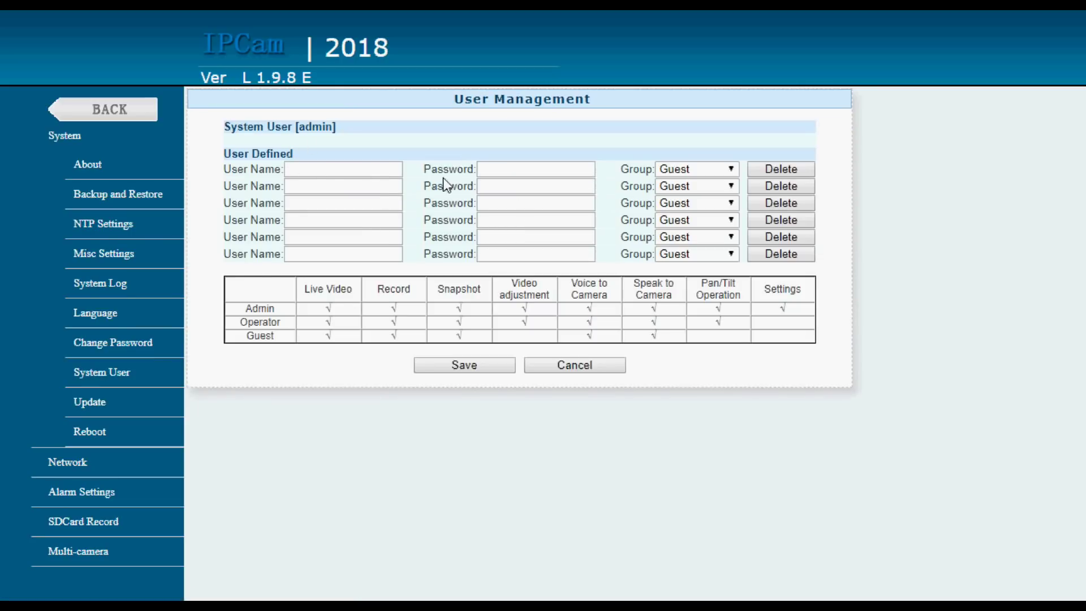
Leave the first user in the Guest group, view Firmware Update, then expand Network settings.
left_click(731, 169)
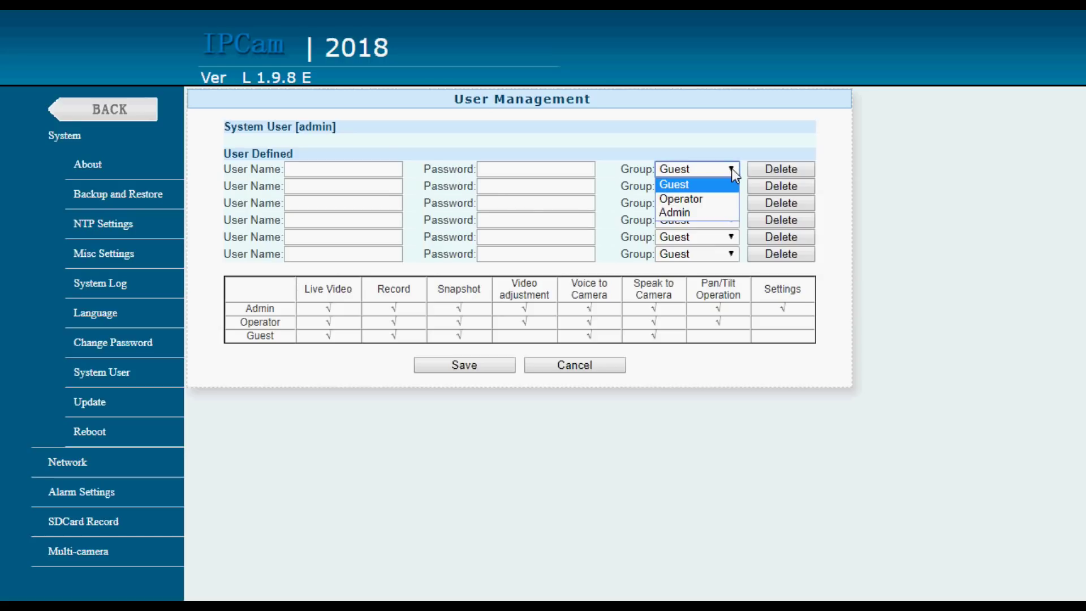
left_click(714, 107)
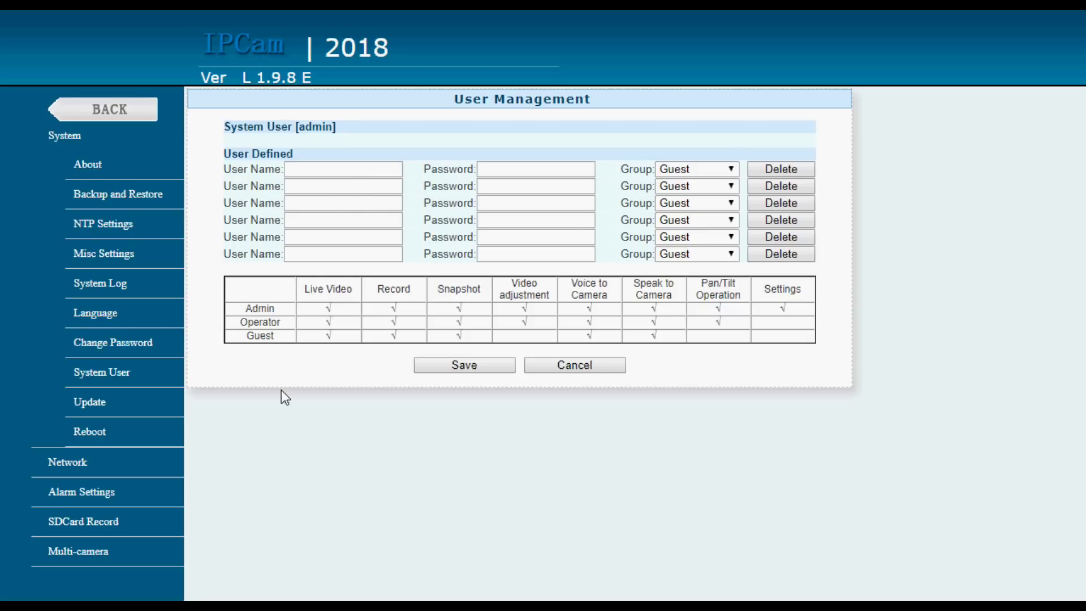
left_click(102, 405)
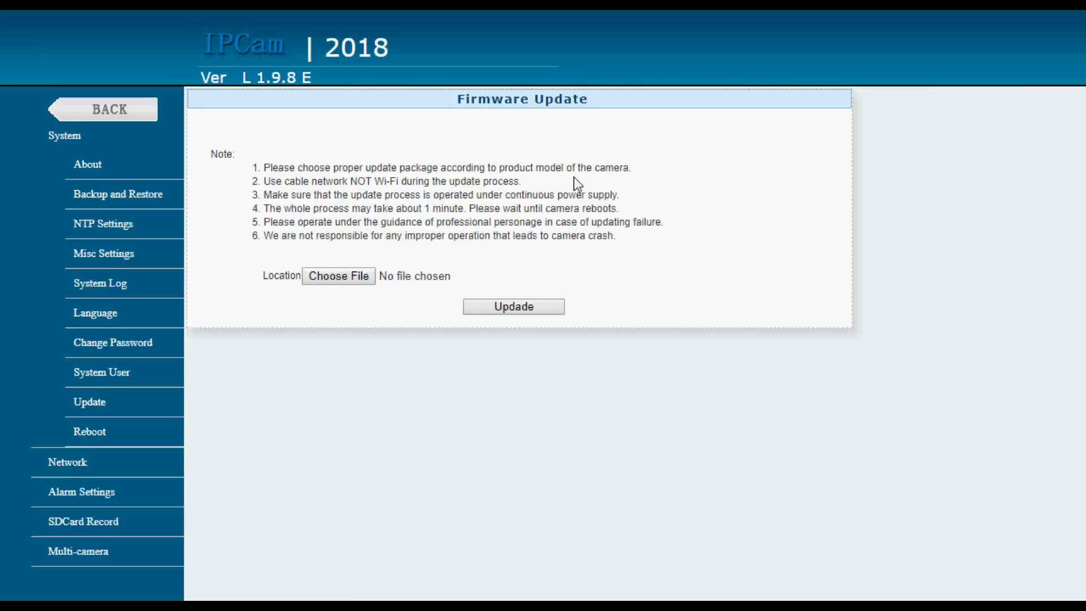
left_click(71, 462)
Toggle DHCP off and back on in IP Config, then view Wi-Fi status and AP Mode settings.
left_click(82, 198)
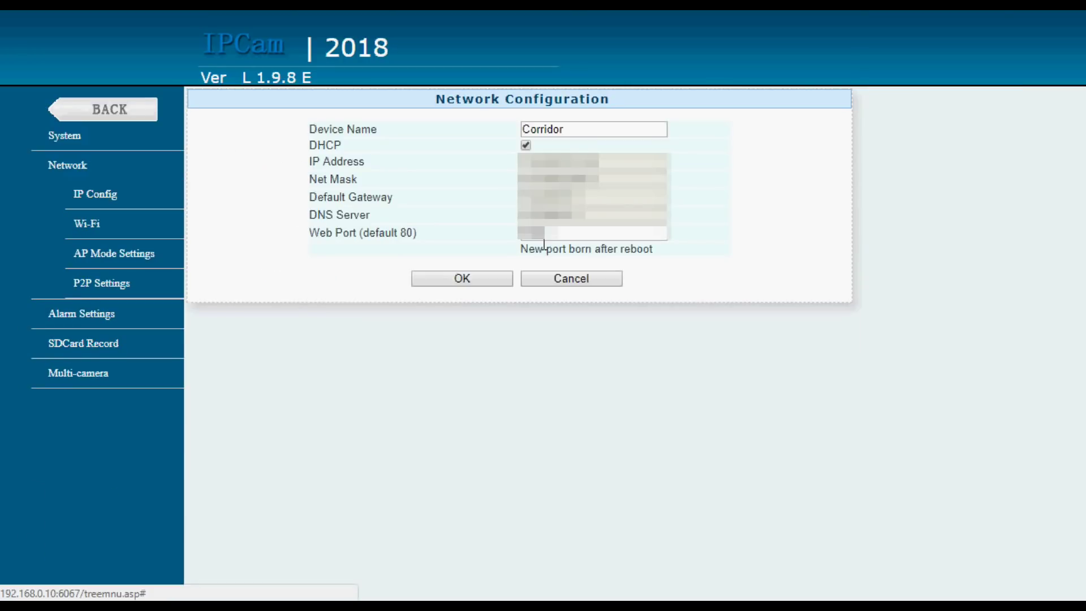
left_click(525, 146)
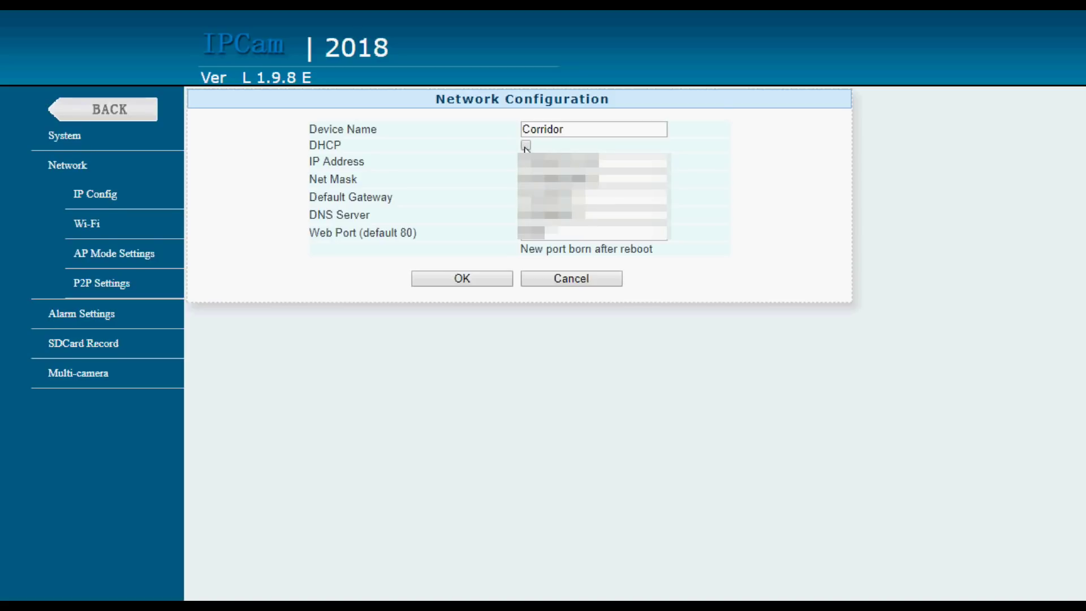
left_click(526, 146)
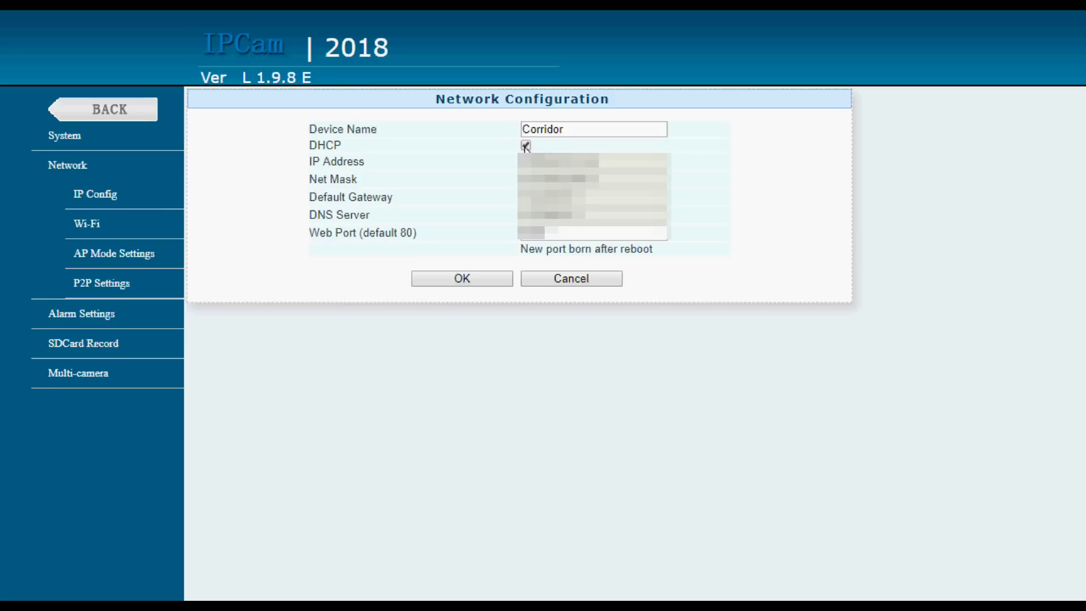
left_click(92, 229)
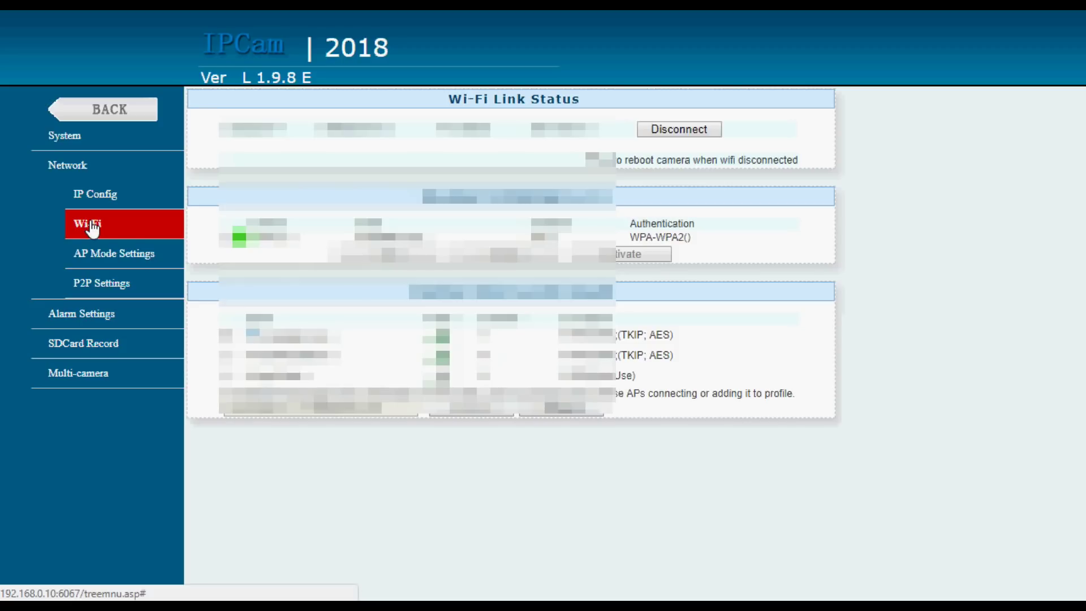
left_click(92, 257)
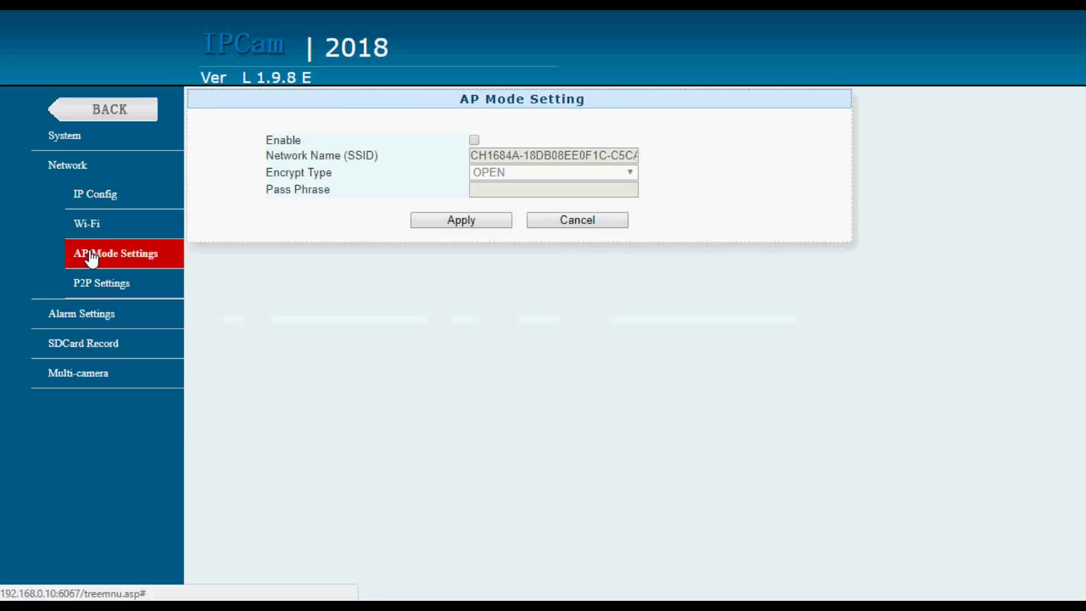
Enable AP mode, select the SSID, keep OPEN encryption, and open the P2P Settings page.
left_click(473, 139)
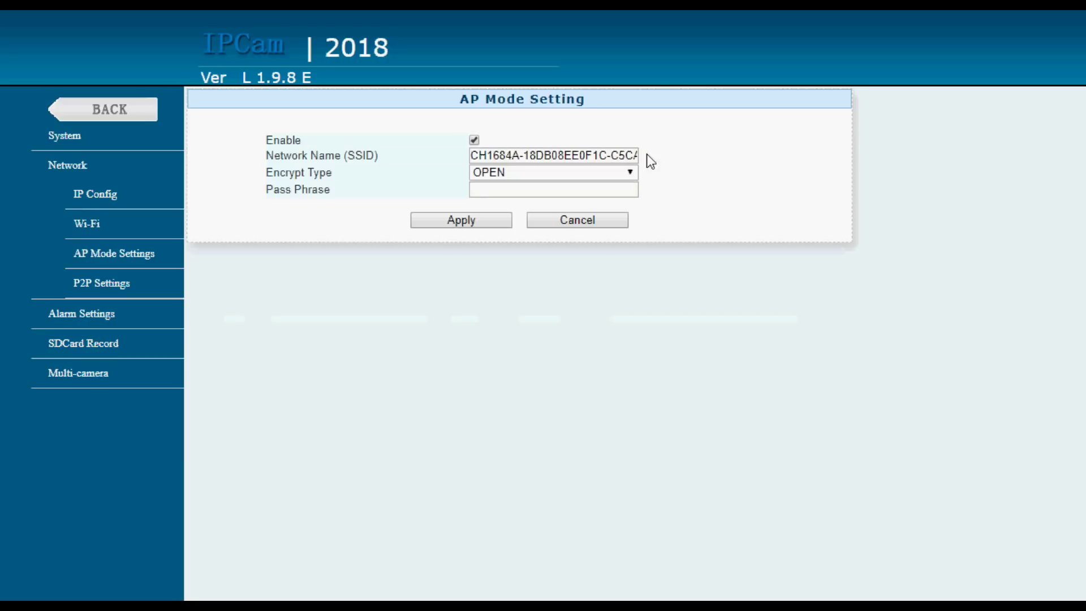
left_click_drag(637, 155, 448, 152)
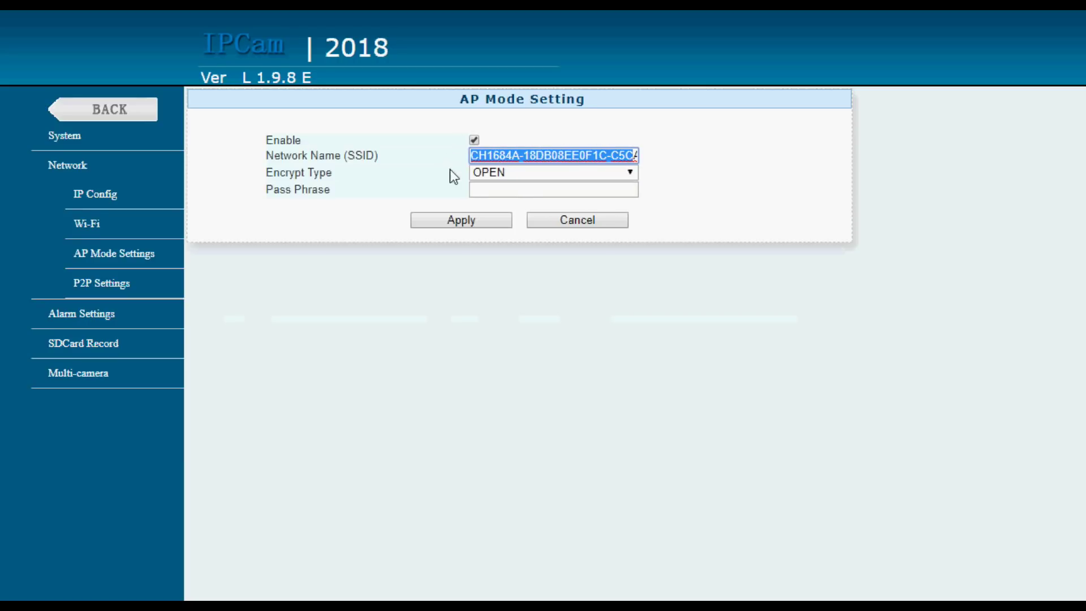
left_click(541, 174)
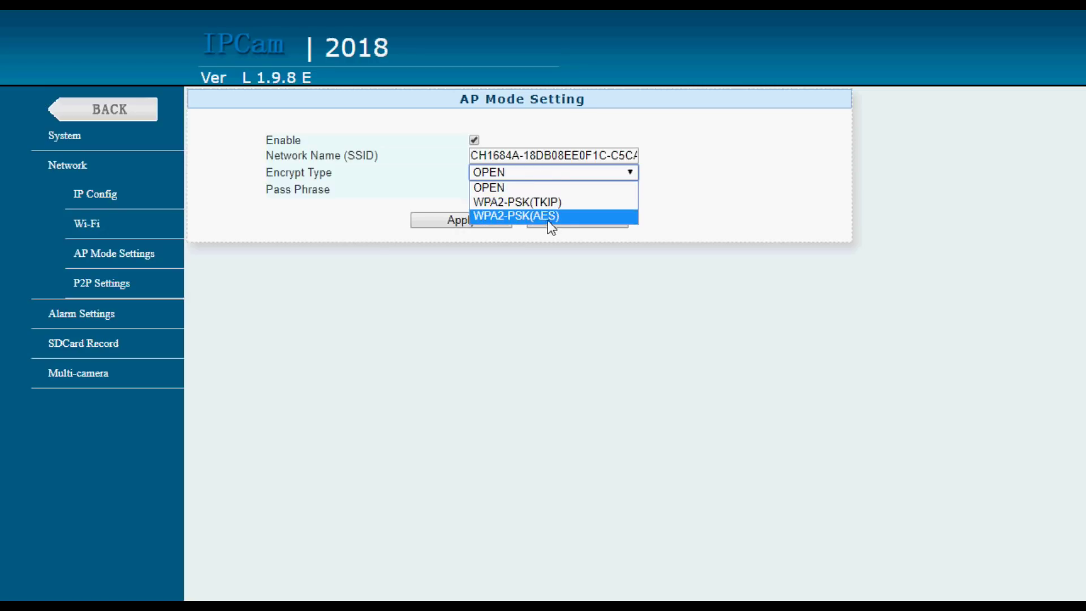
left_click(703, 193)
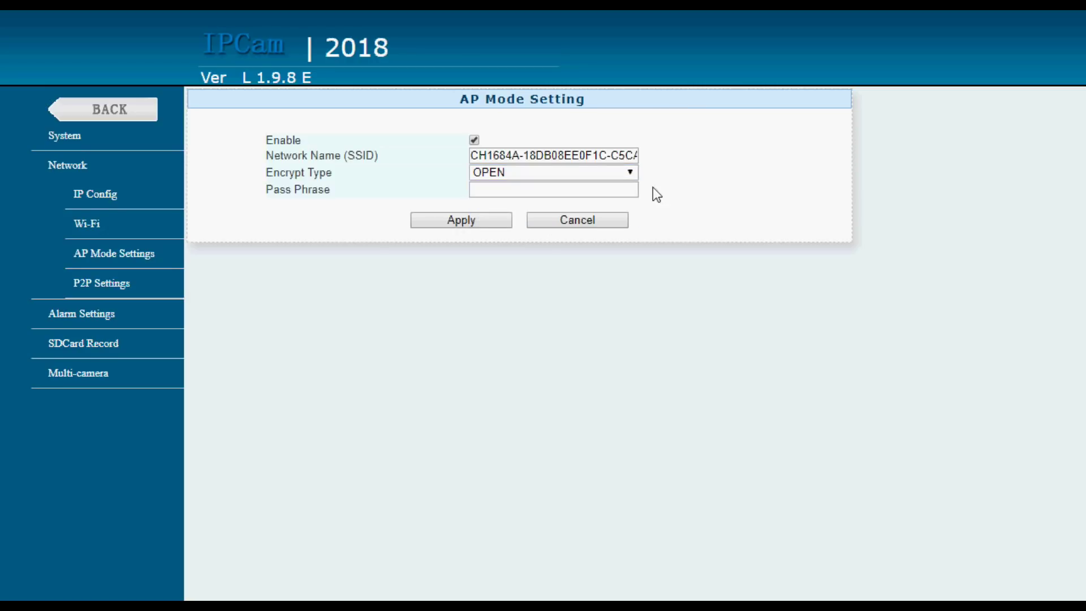
left_click(110, 286)
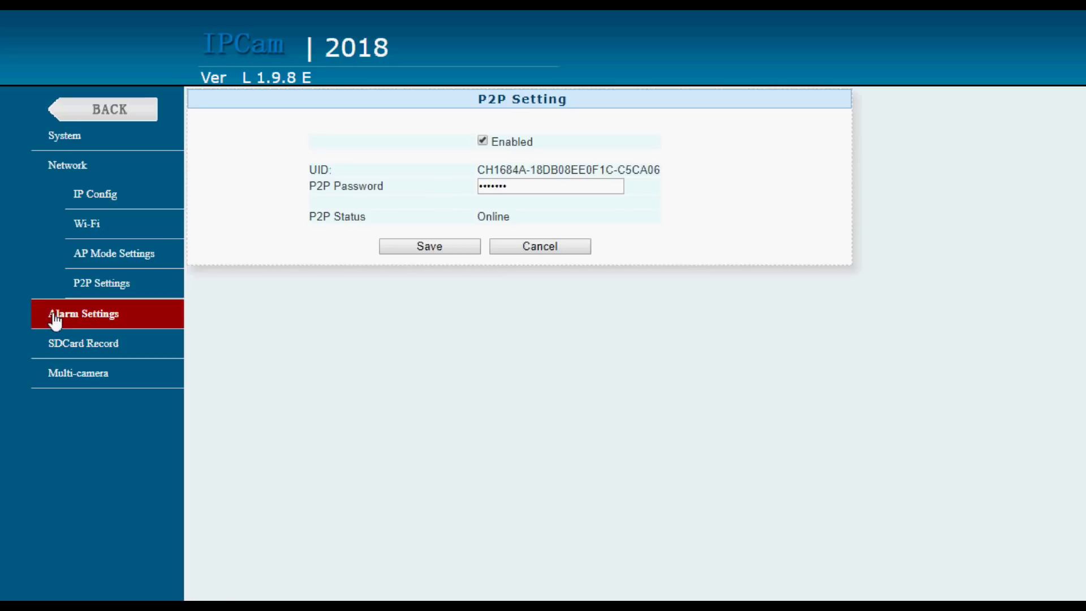
Open the Alarm Settings form, keeping motion detection at sensitivity 3 with the schedule left off.
left_click(74, 320)
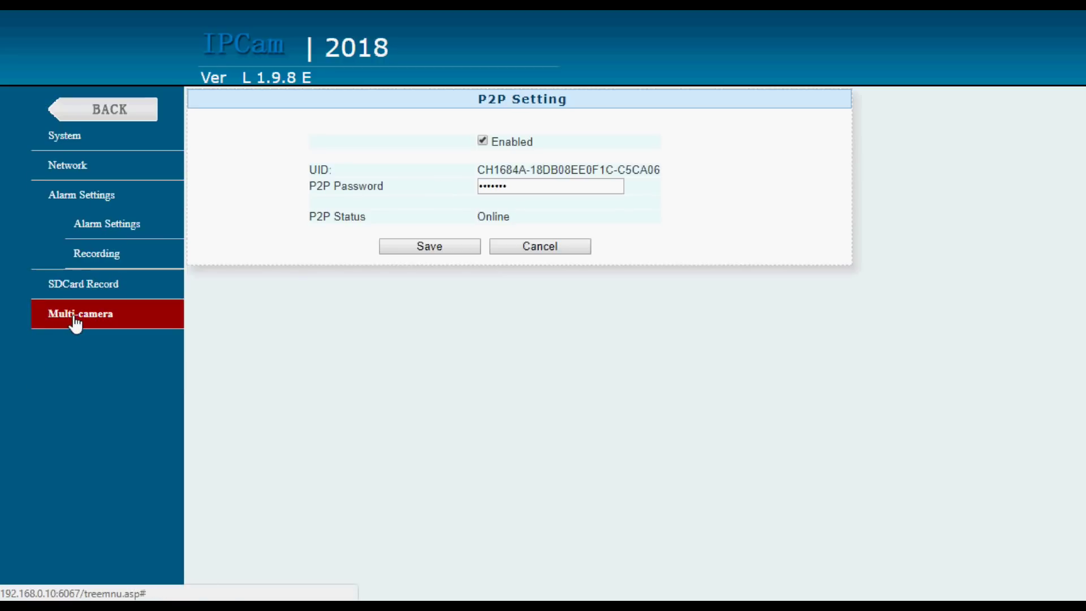
left_click(89, 230)
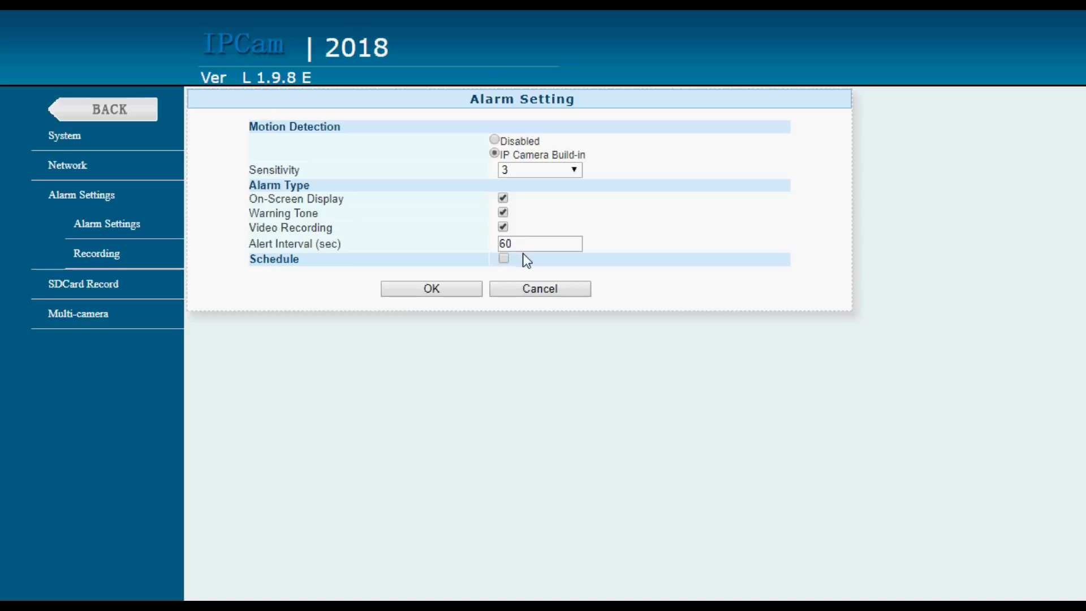
left_click(503, 258)
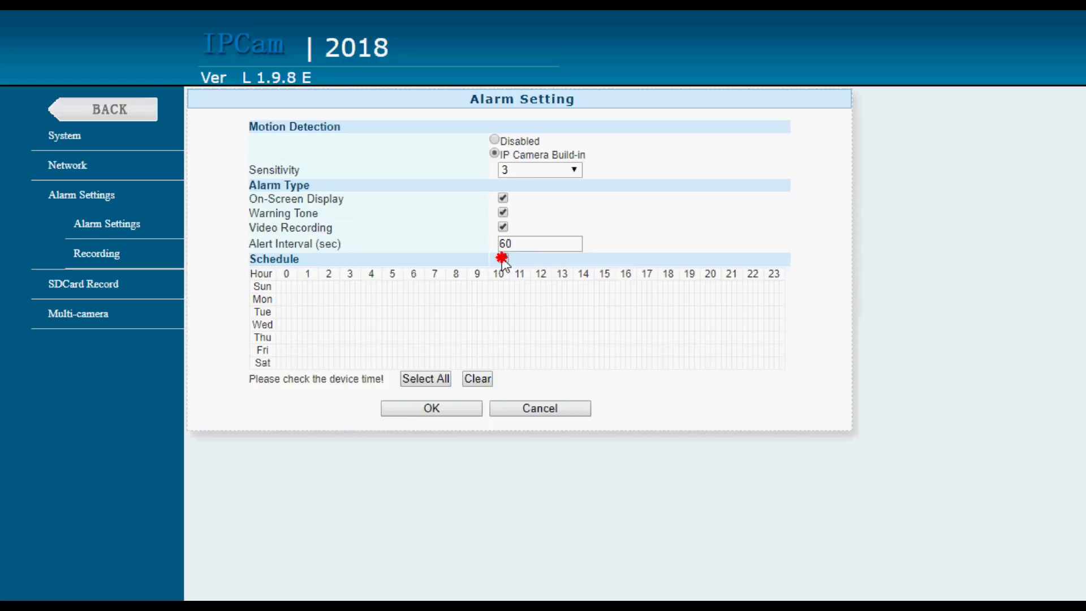
left_click(502, 259)
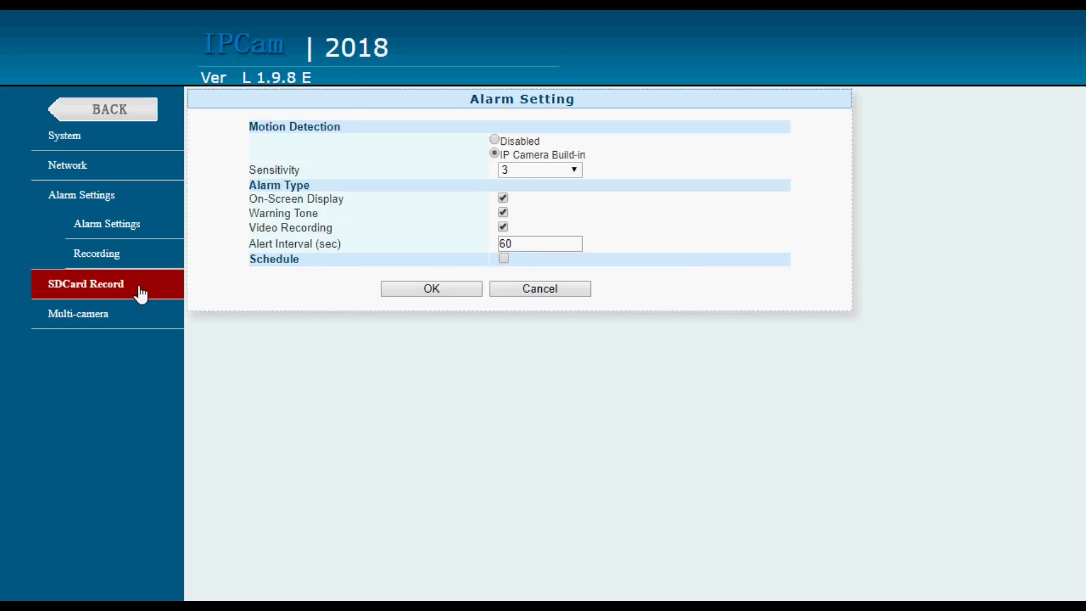
Open the SDCard REC Settings page and keep the video size at 1080p.
left_click(105, 265)
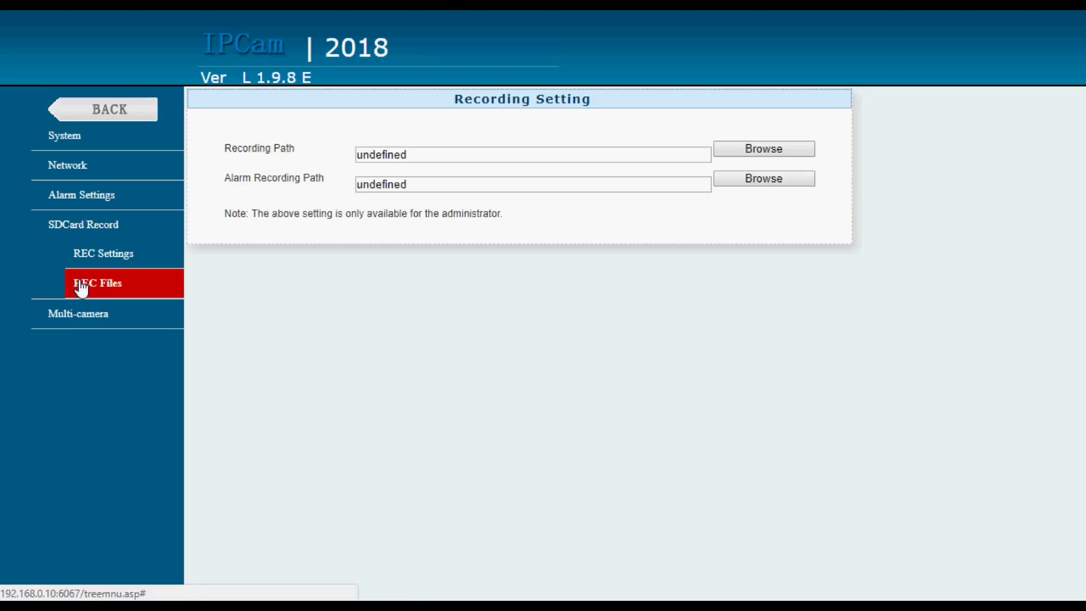
left_click(103, 255)
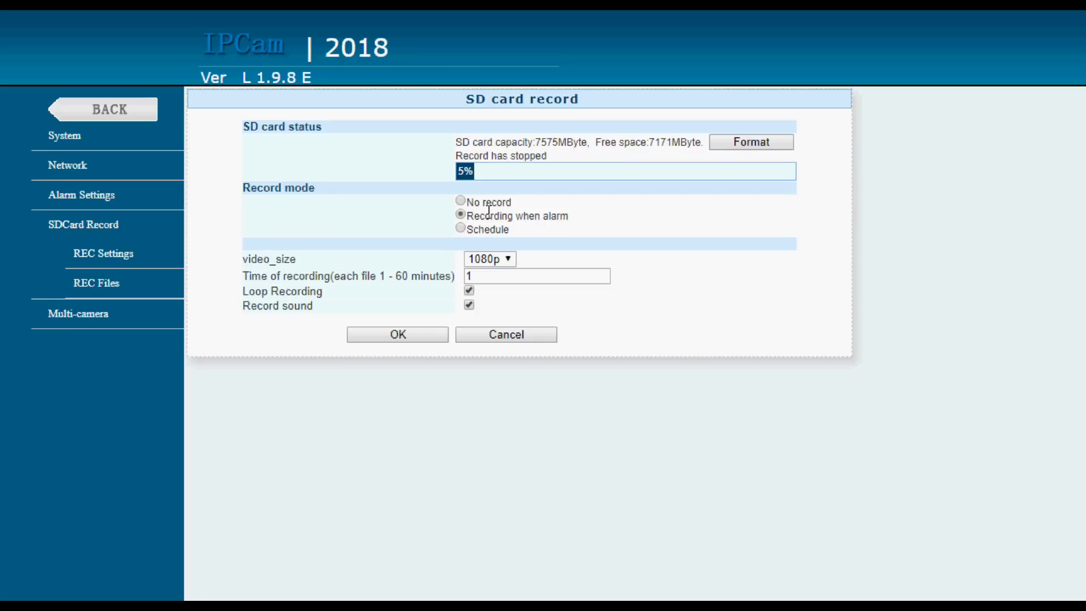
left_click(508, 260)
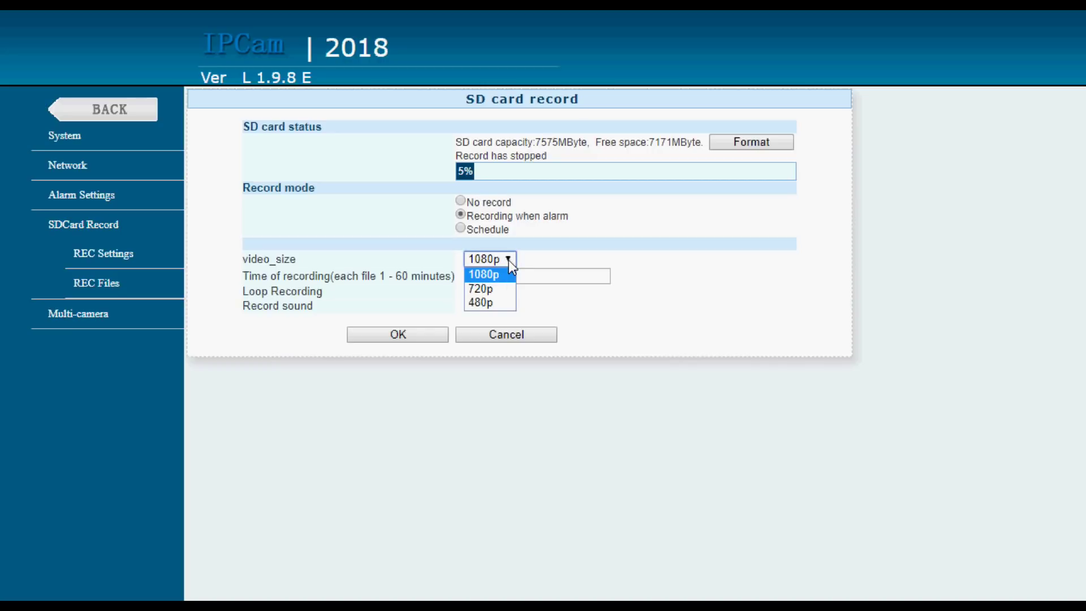
left_click(535, 257)
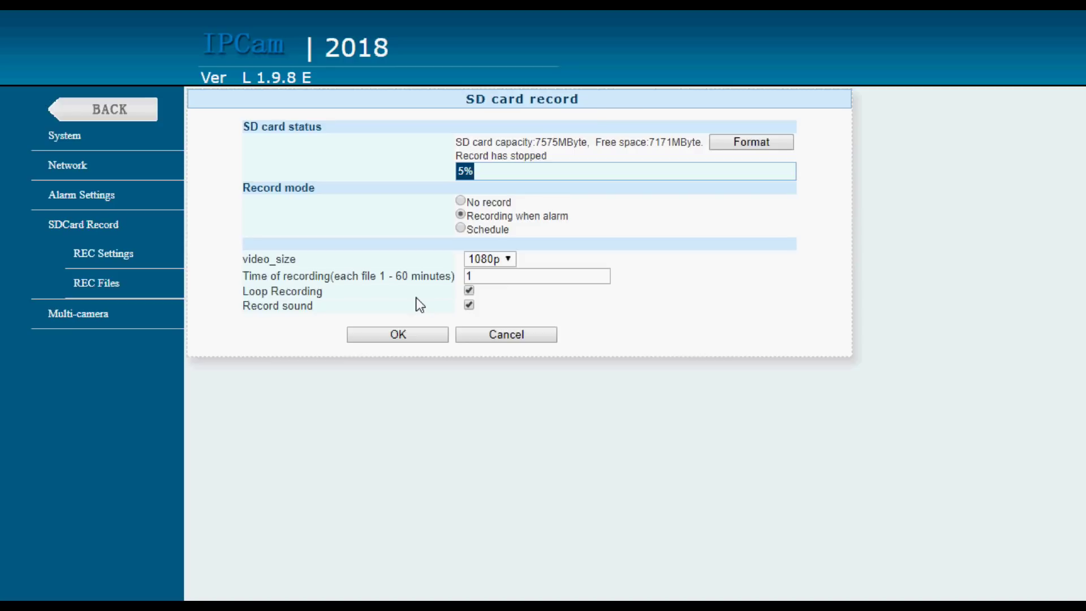
Open the Multi-camera page, with camera 1 as the local camera and slots 2–9 empty.
left_click(85, 312)
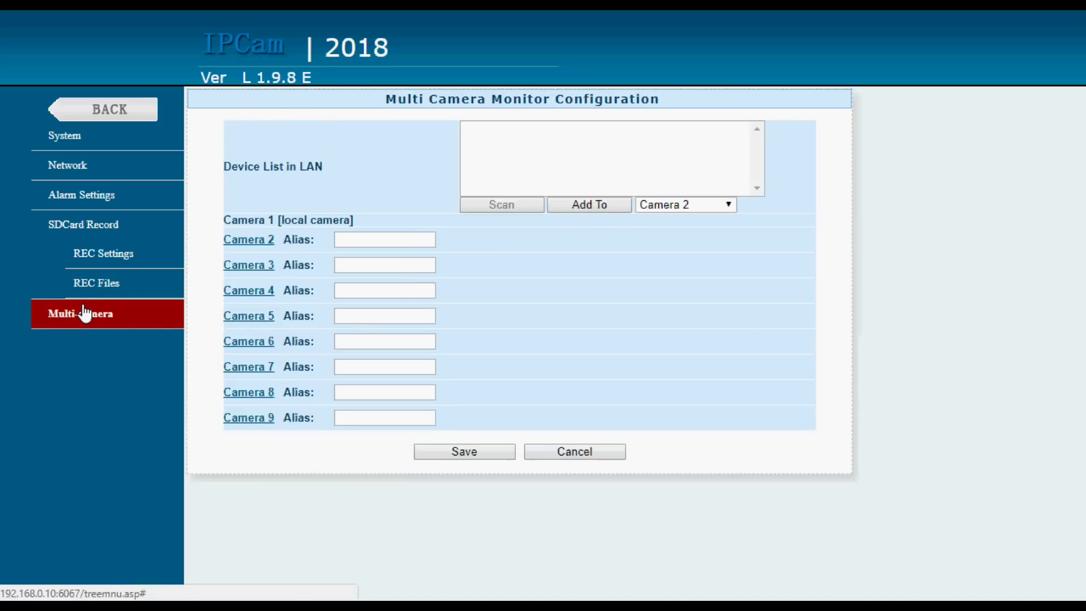